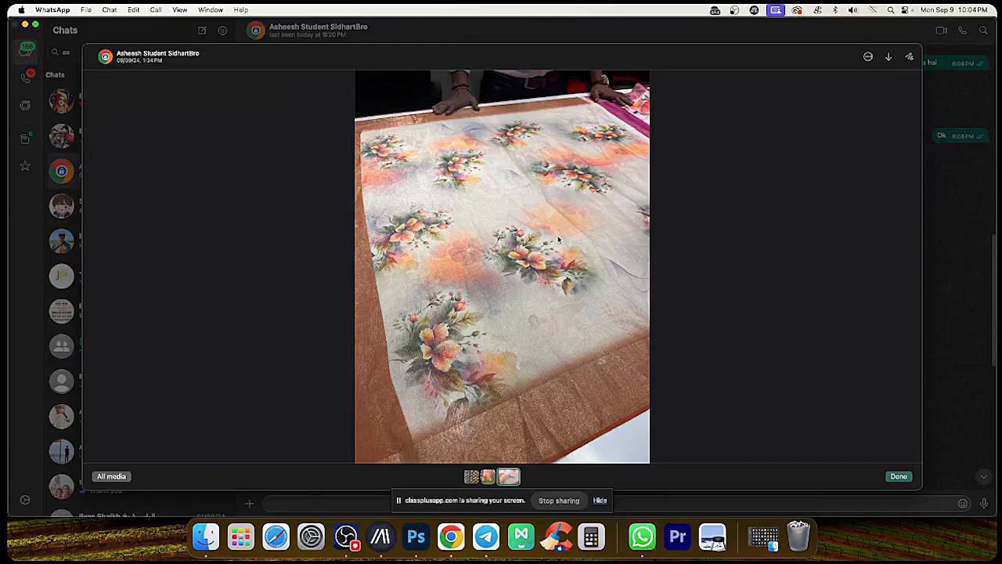
Step: Copy the floral fabric photo from the WhatsApp chat, switch to Photoshop, and paste it into a new document
right_click(559, 240)
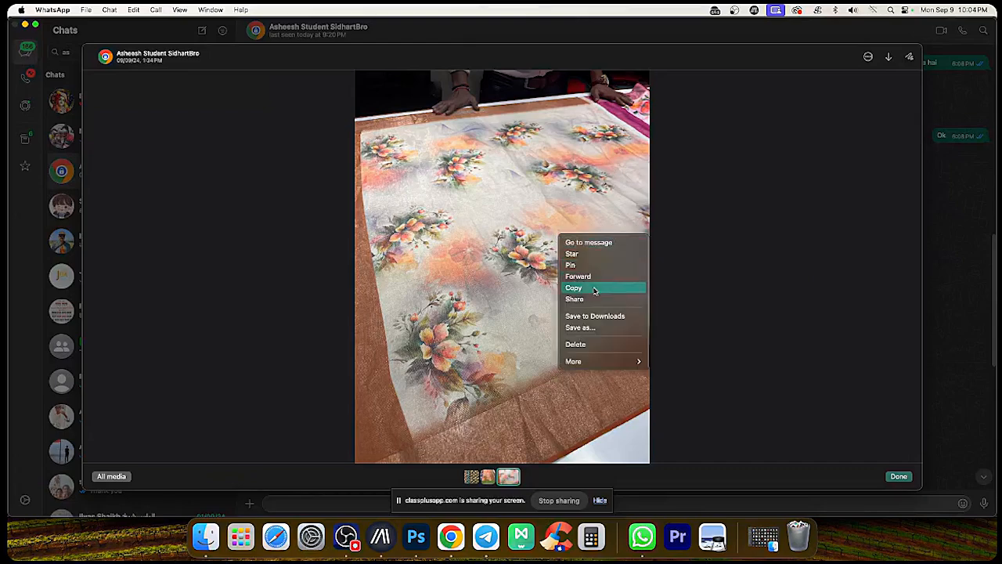
click(595, 289)
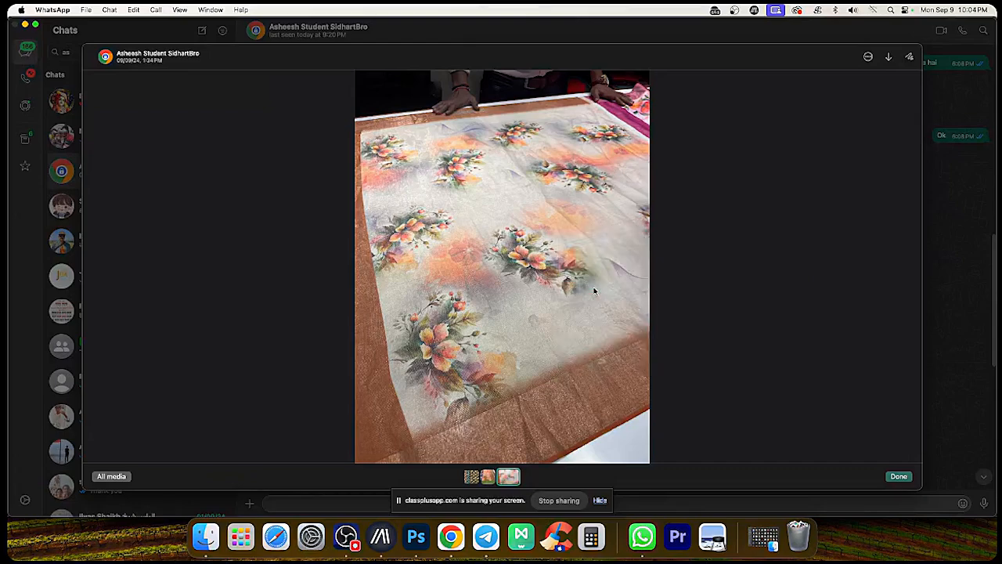
click(416, 537)
key(super+n)
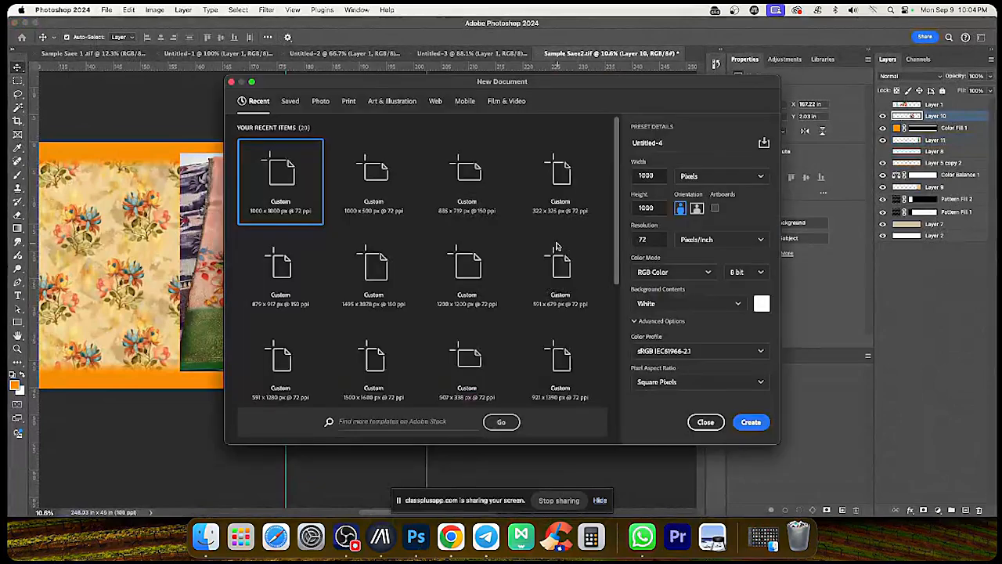
key(Return)
key(super+v)
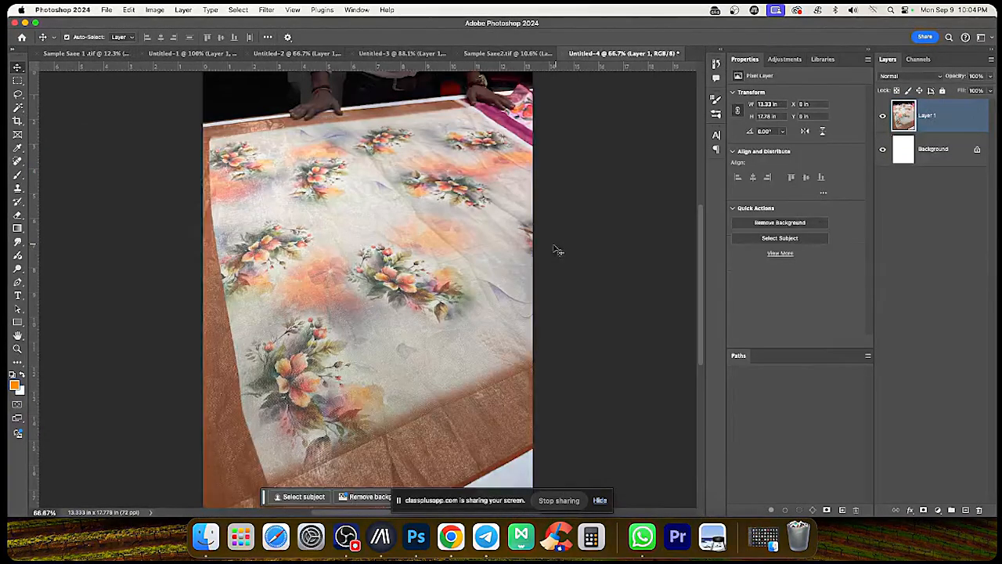
Step: Free-transform the pasted photo layer, rotating it slightly clockwise so the fabric's side border stands upright
key(super+space)
click(503, 224)
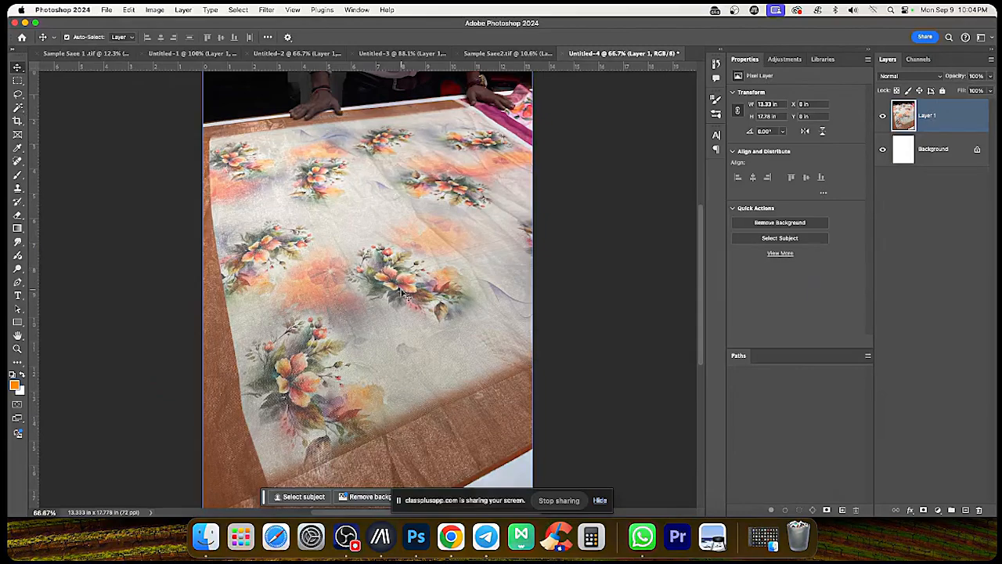
key(ctrl+t)
key(ctrl+0)
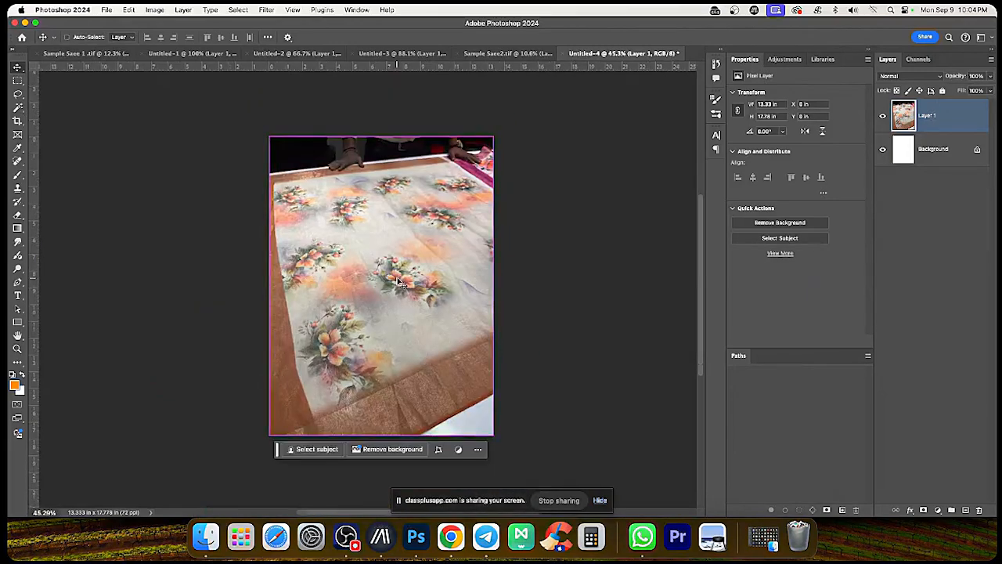
drag(564, 260, 589, 291)
drag(439, 312, 433, 319)
key(Return)
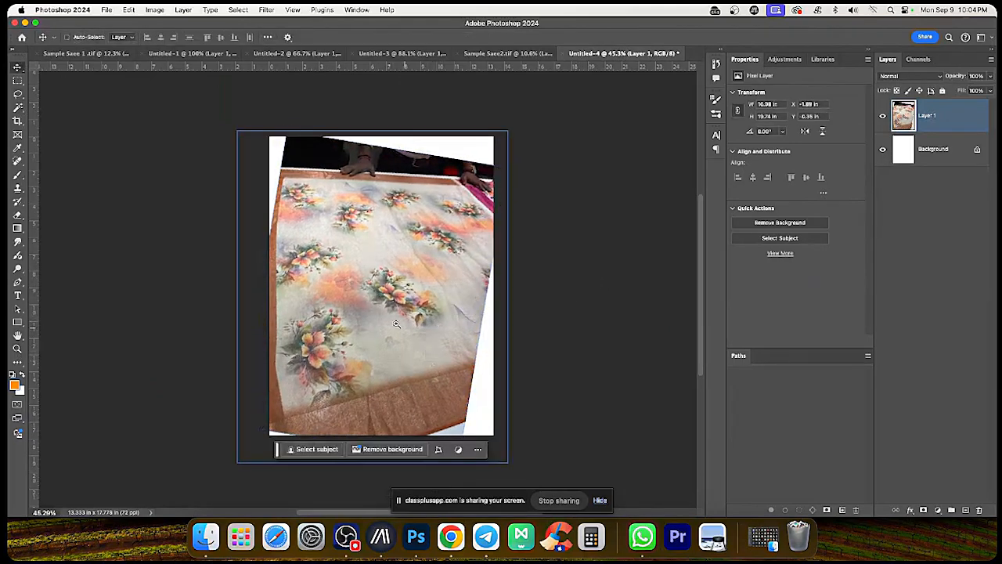
Step: Distort the photo layer by pulling its corners outward to flatten the perspective of the fabric
key(ctrl+0)
key(ctrl+t)
key(ctrl+0)
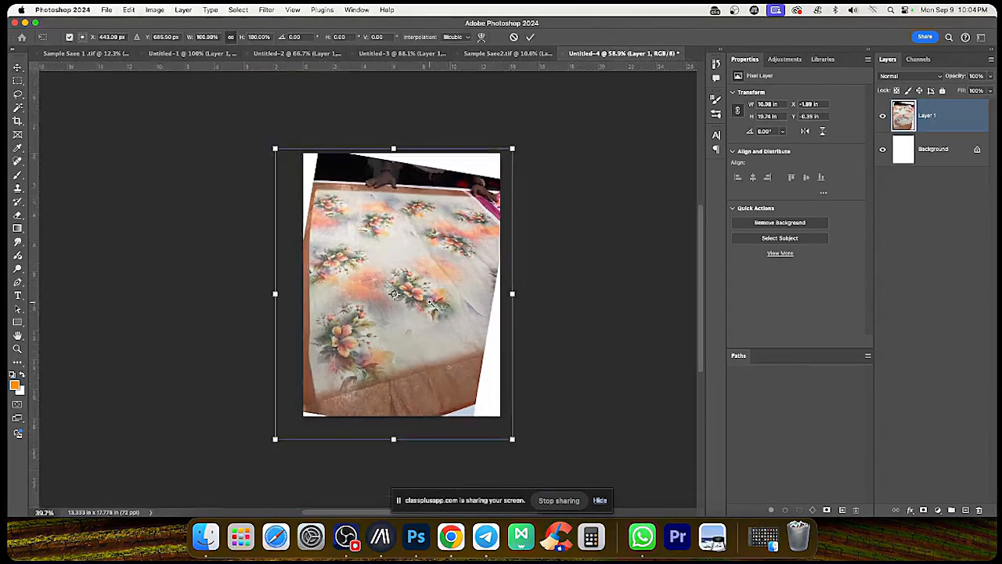
drag(514, 149, 546, 96)
drag(275, 149, 267, 109)
drag(583, 113, 639, 118)
drag(414, 103, 465, 98)
scroll(442, 329, down, 1)
drag(430, 446, 410, 447)
scroll(456, 235, down, 8)
drag(562, 173, 596, 175)
drag(460, 165, 459, 101)
key(Return)
Step: Set the canvas size to 30 by 30 inches
key(alt+super+c)
text(30)
key(Tab)
text(30)
key(Return)
Step: Add a vertical guide over the photo and distort the layer's upper corners outward
drag(33, 282, 427, 287)
key(super+t)
drag(378, 110, 275, 104)
drag(532, 110, 692, 111)
key(Return)
Step: Transform the photo layer again to straighten the floral fabric against the vertical guide
key(super+t)
scroll(477, 349, up, 3)
scroll(493, 351, down, 6)
drag(561, 193, 560, 157)
drag(529, 327, 391, 314)
scroll(493, 296, up, 5)
key(Return)
Step: Place a horizontal guide along the lower border of the fabric
drag(397, 365, 410, 365)
drag(468, 355, 468, 364)
drag(394, 66, 394, 403)
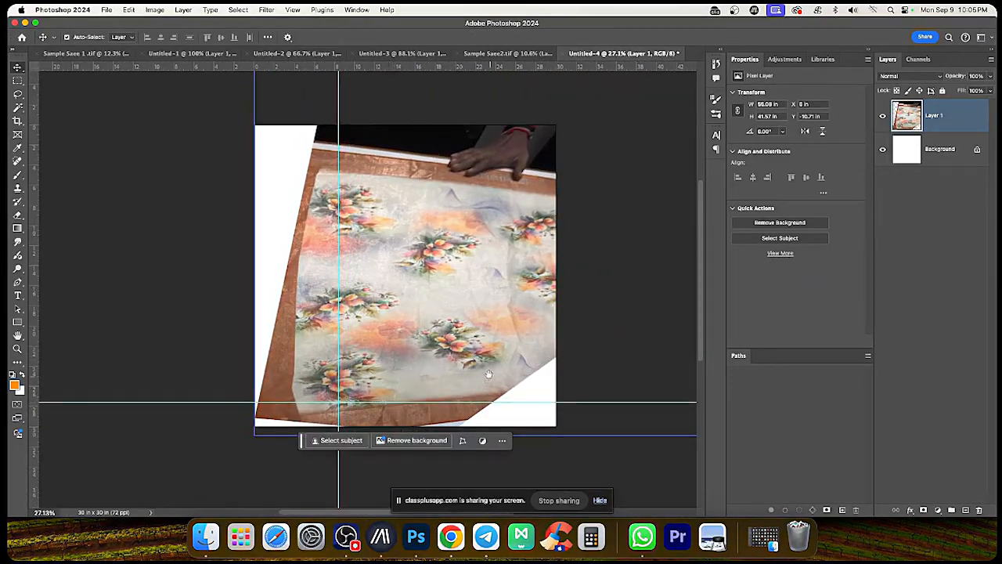
Step: Copy the canvas area of the photo onto a new layer and hide Layer 1
scroll(423, 196, down, 5)
key(m)
key(super+j)
click(882, 149)
Step: Distort Layer 2 by pulling its upper and lower right corners outward to correct the remaining perspective
key(super+t)
drag(491, 297, 510, 324)
drag(492, 117, 504, 80)
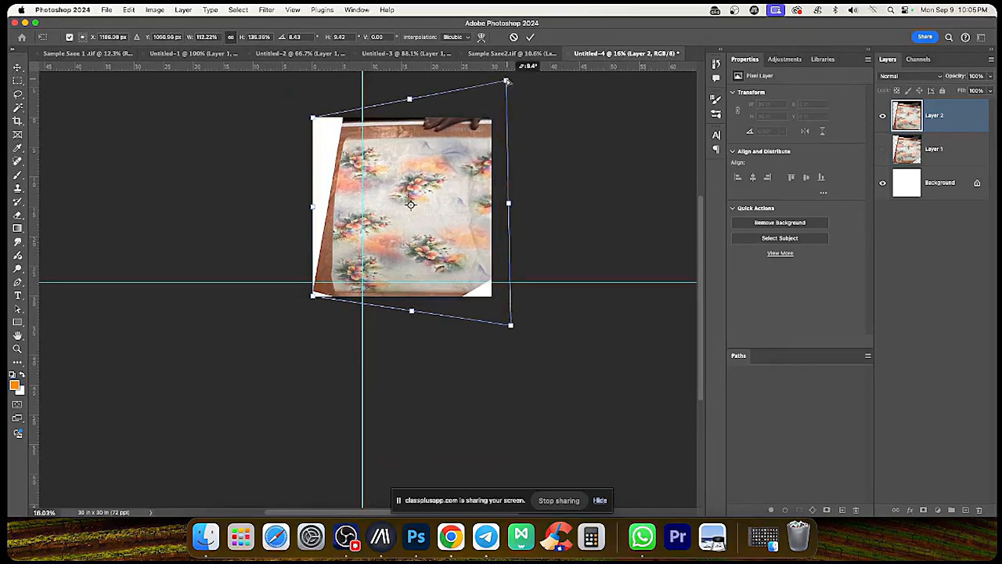
key(Return)
Step: Select a rectangle of about 22.3 by 23.9 inches inside the floral fabric and nudge the selection to the left
drag(439, 207, 458, 270)
scroll(458, 270, up, 2)
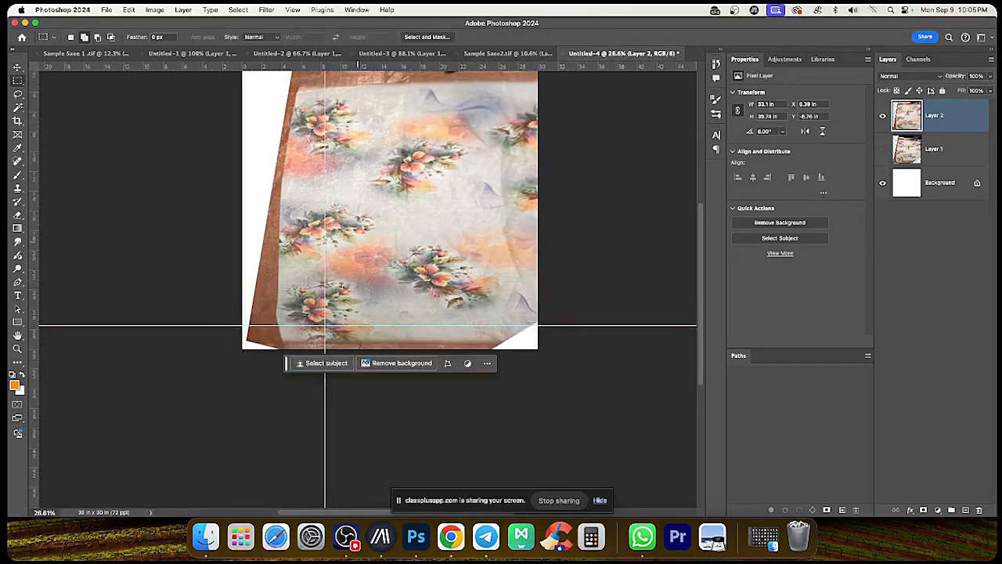
drag(302, 95, 521, 333)
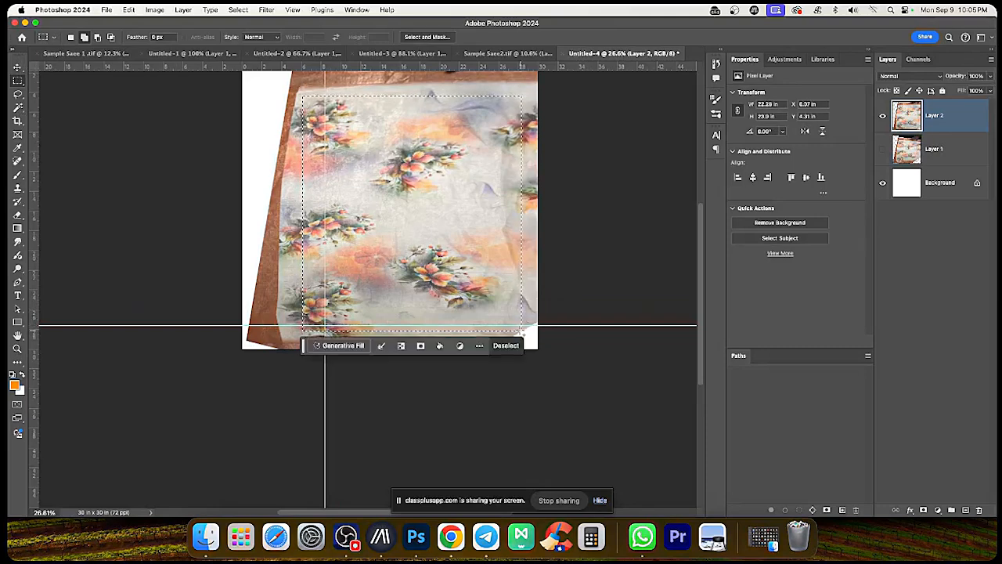
key(shift+Left)
key(shift+Left)
key(shift+Left)
key(shift+Left)
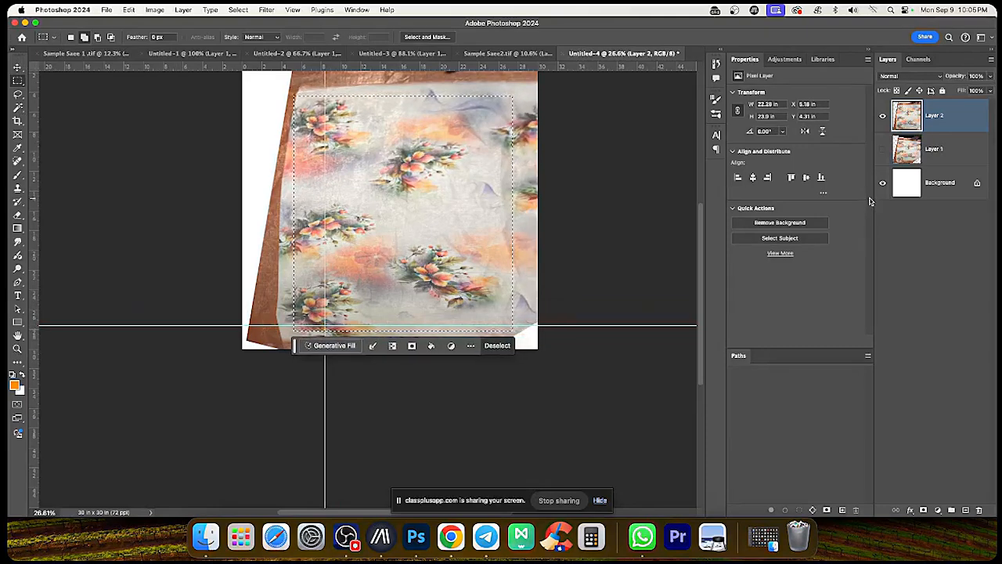
Step: Cut the selected fabric area onto its own new layer and hide Layer 2
key(shift+super+j)
click(883, 147)
key(v)
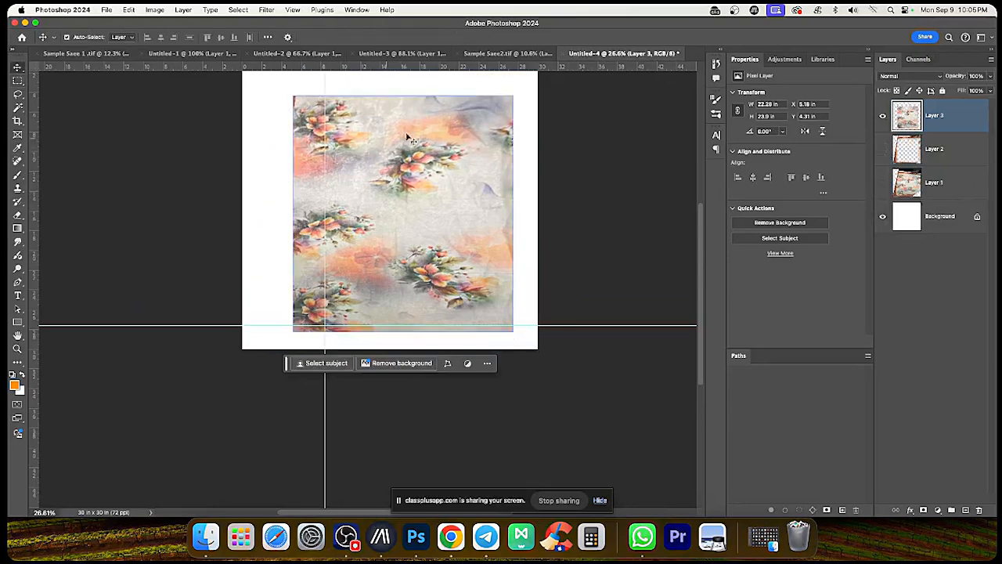
Step: Move the cut-out fabric layer slightly left, crop the canvas to its outline, and clear the selection
scroll(450, 205, up, 2)
drag(449, 205, 432, 256)
drag(429, 305, 416, 304)
super+click(906, 118)
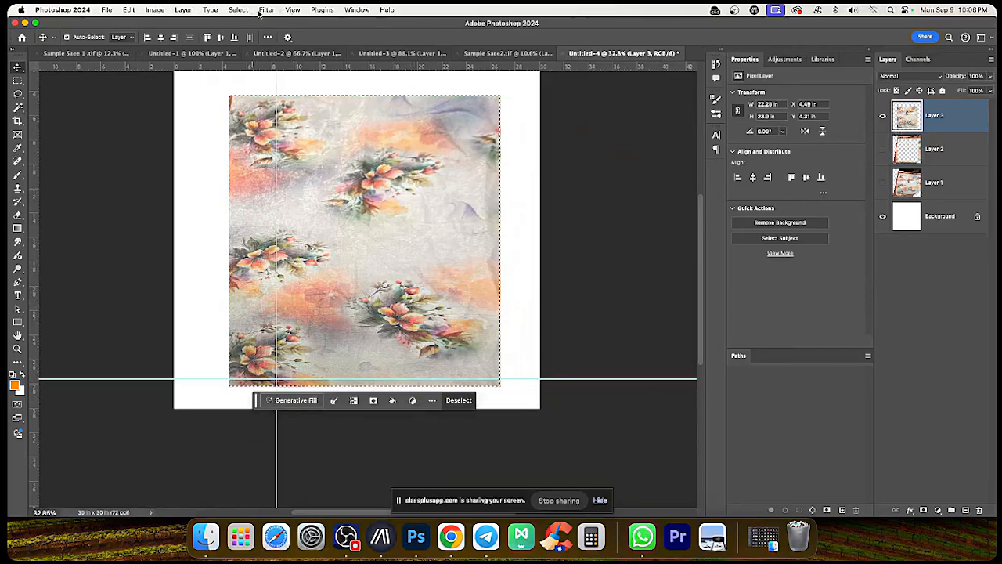
click(155, 9)
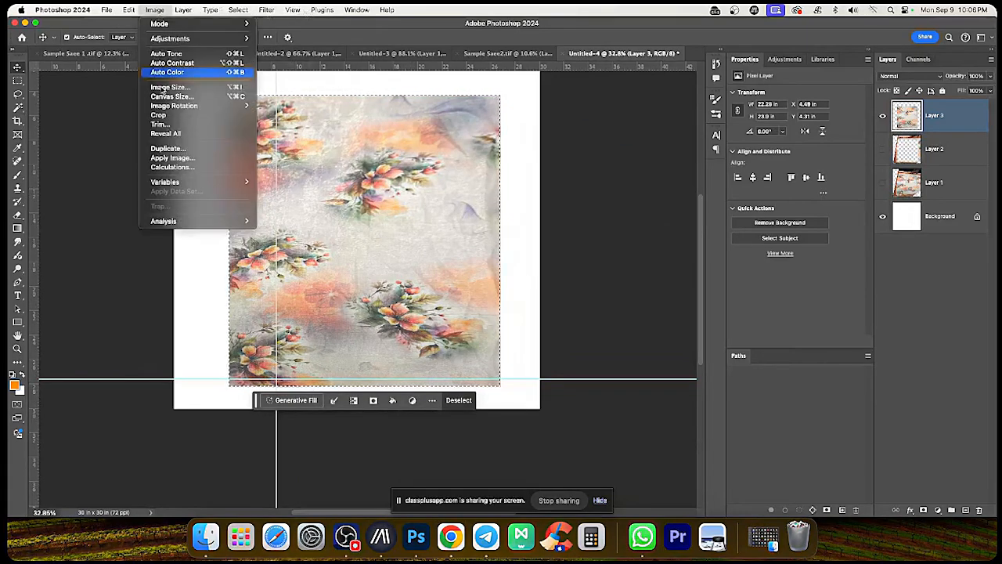
click(160, 119)
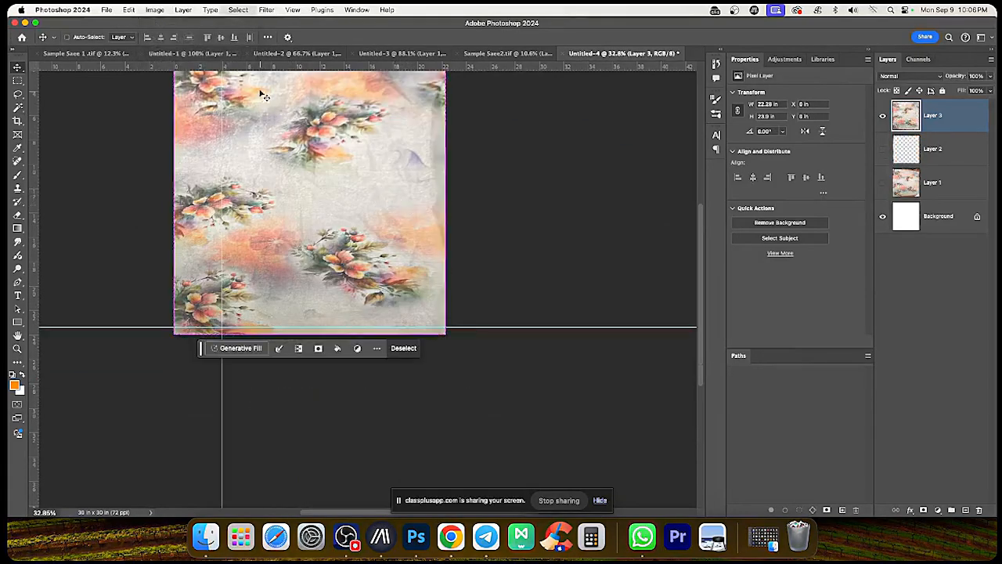
key(super+d)
click(266, 9)
mouse_move(303, 250)
click(447, 299)
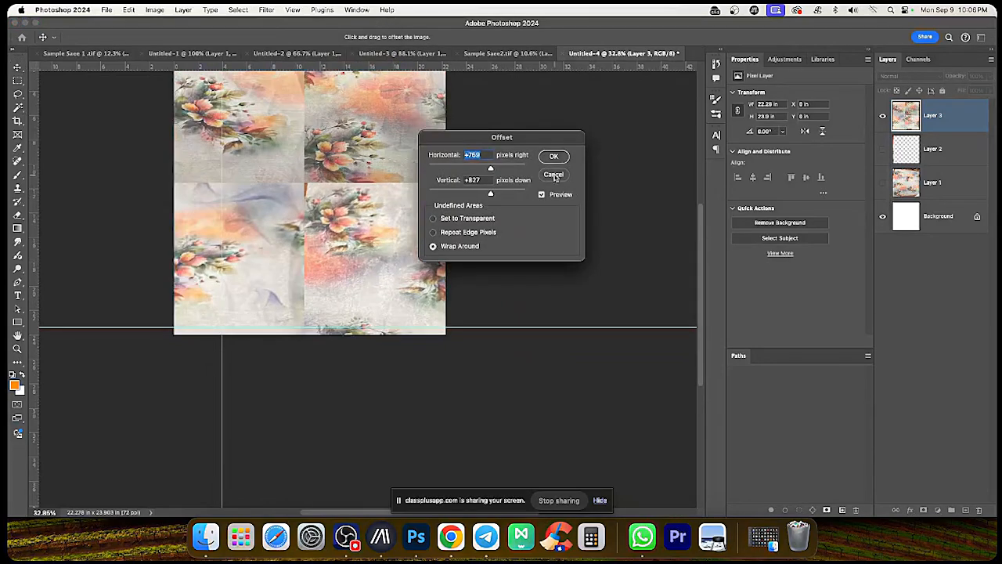
click(553, 173)
Step: Duplicate Layer 3 upward so the motifs overlap at the top, and select the canvas area outside the copy
scroll(379, 288, down, 4)
scroll(374, 302, up, 3)
drag(343, 343, 341, 138)
super+click(906, 115)
key(super+shift+i)
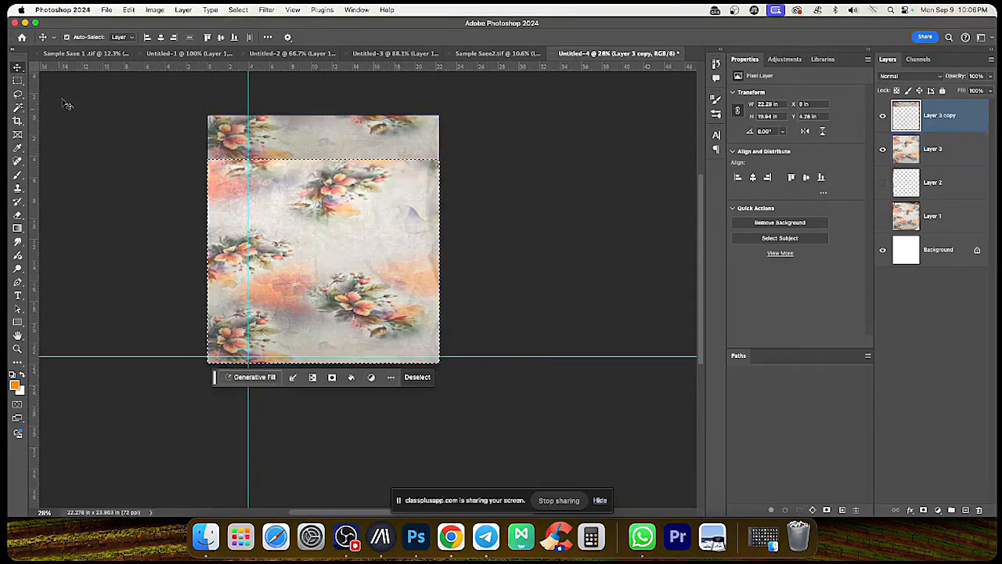
Step: Crop the canvas to the selected repeat area, deselect, and delete the Layer 3 copy
click(155, 9)
click(161, 119)
key(super+d)
key(Delete)
drag(462, 274, 417, 274)
Step: Resize the image to a height of 22 inches
key(alt+super+i)
double_click(581, 257)
text(22)
key(Return)
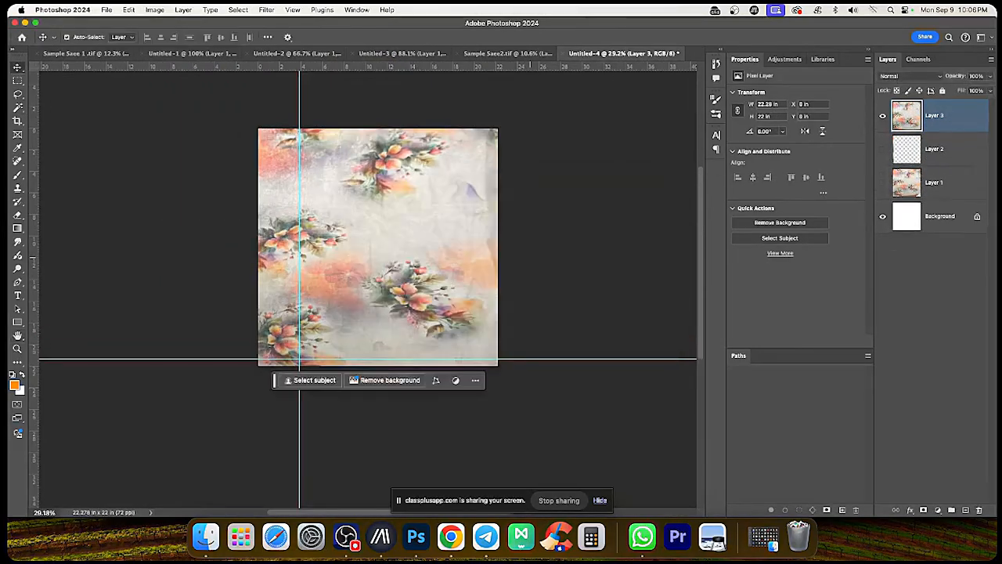
Step: Turn on Pattern Preview to show the fabric tile repeating
click(292, 10)
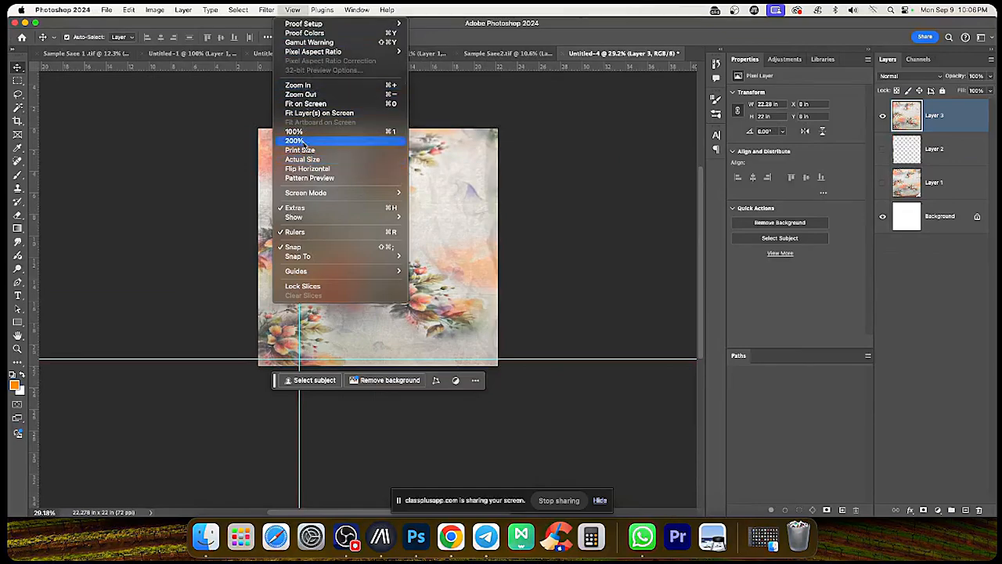
mouse_move(357, 9)
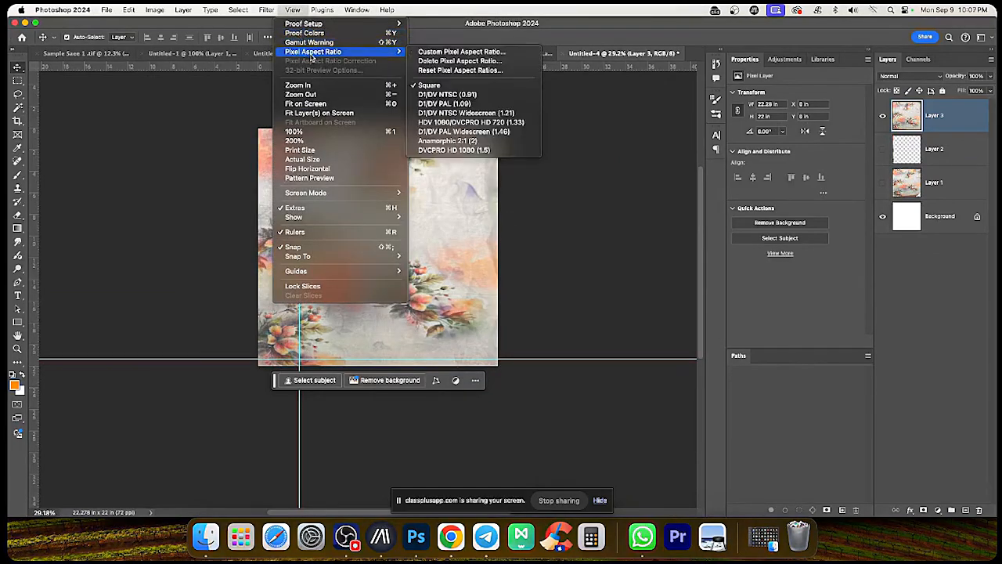
click(319, 178)
Step: Adjust the Spot Healing Brush size and paint down the vertical seam between the repeating tiles
key(j)
right_click(344, 184)
drag(361, 204, 365, 205)
drag(345, 164, 341, 272)
drag(339, 290, 342, 320)
drag(341, 359, 353, 321)
Step: Reduce the Spot Healing Brush size and heal the seam areas along the horizontal tile joint
drag(383, 159, 432, 157)
click(81, 38)
drag(131, 88, 22, 88)
drag(439, 150, 451, 162)
drag(318, 154, 278, 155)
Step: Shift the repeating tile with the Move tool and heal the remaining seams and blemishes between the flowers
key(v)
mouse_move(372, 214)
mouse_down()
mouse_move(424, 295)
mouse_move(358, 239)
mouse_up()
key(j)
drag(392, 234, 368, 250)
drag(384, 163, 393, 168)
drag(452, 237, 481, 238)
drag(393, 245, 374, 286)
drag(301, 238, 365, 244)
Step: Lighten the dark background patches with the Dodge tool using a 316 px brush
key(o)
right_click(365, 265)
drag(399, 274, 417, 274)
key(Return)
mouse_move(288, 215)
mouse_down()
mouse_move(350, 228)
mouse_move(363, 282)
mouse_move(429, 304)
mouse_move(403, 314)
mouse_move(462, 240)
mouse_move(320, 224)
mouse_up()
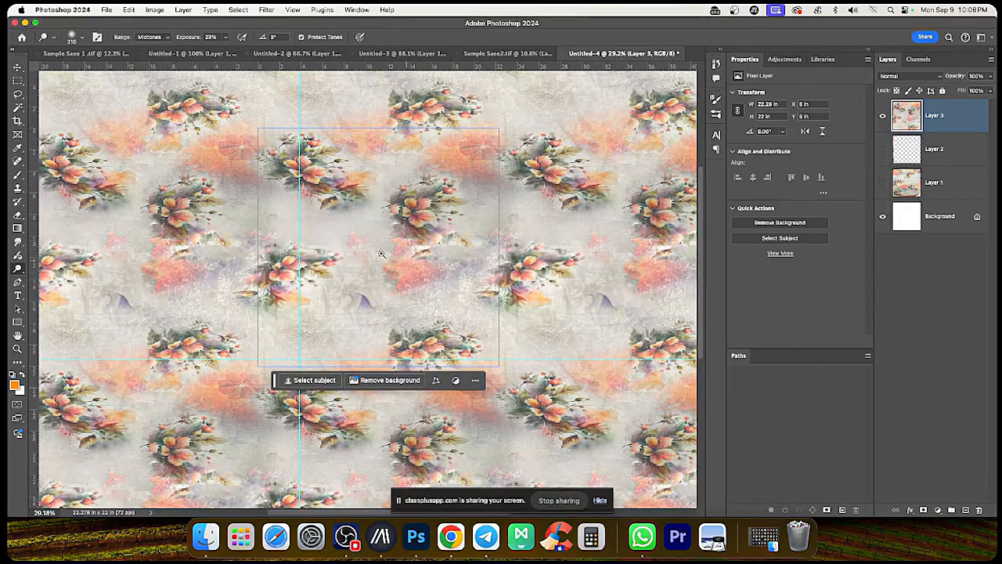
Step: Inspect the repeating pattern and turn off Pattern Preview
scroll(364, 238, down, 3)
scroll(365, 239, up, 5)
click(293, 10)
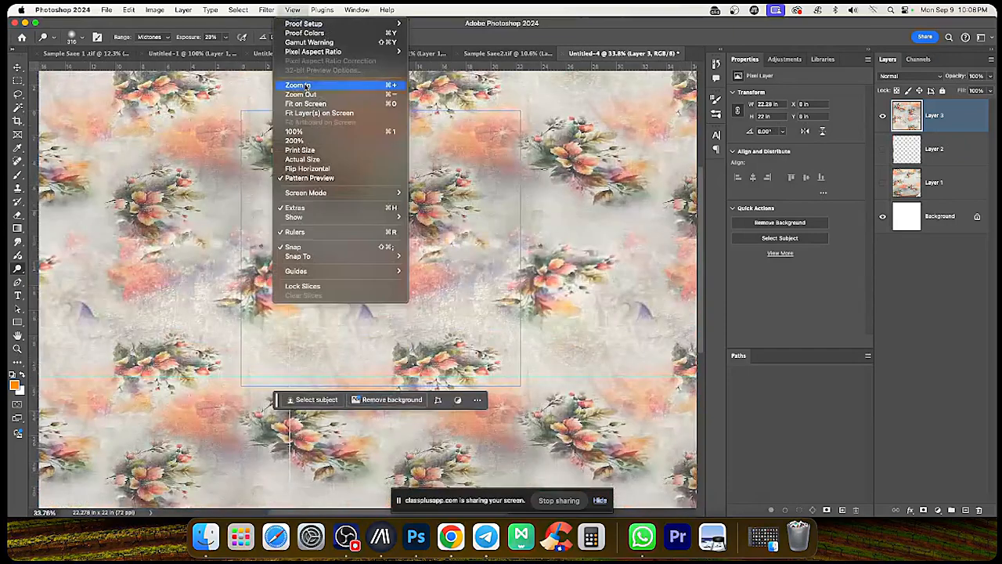
click(315, 178)
Step: Heal the leftover petals and leaves directly beneath the right-hand flower cluster with the Spot Healing Brush
scroll(436, 247, up, 1)
key(v)
scroll(437, 243, up, 1)
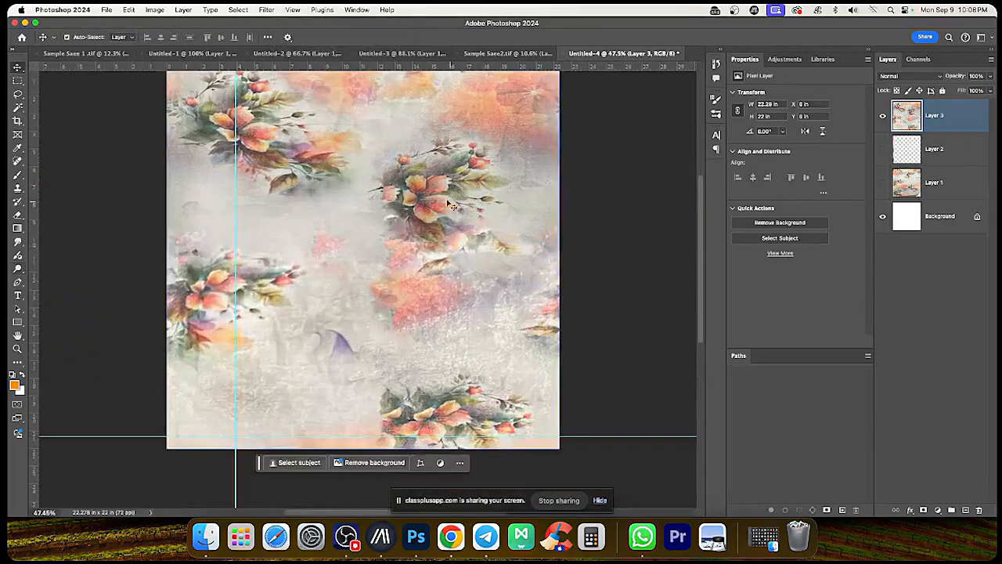
scroll(407, 229, down, 3)
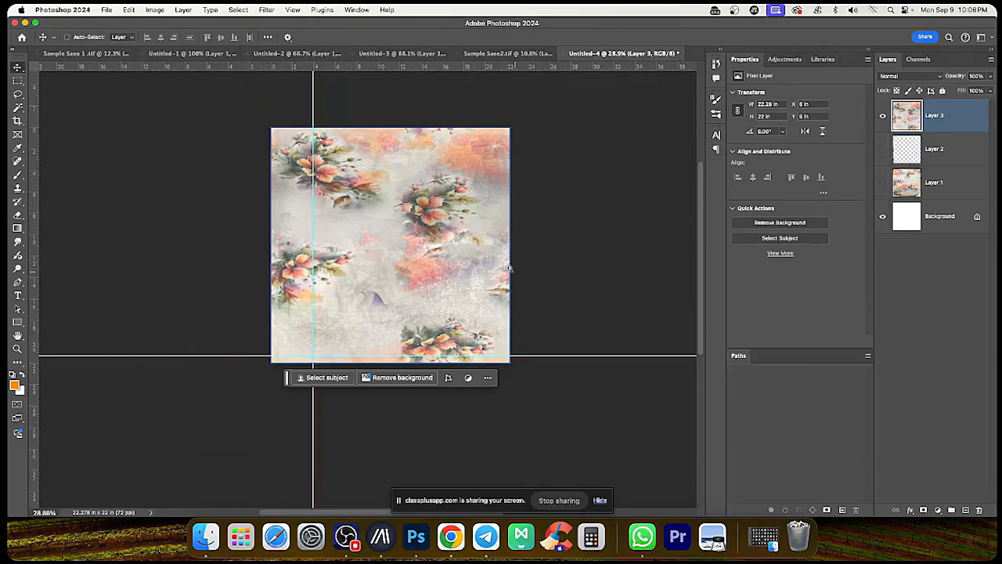
scroll(507, 269, up, 5)
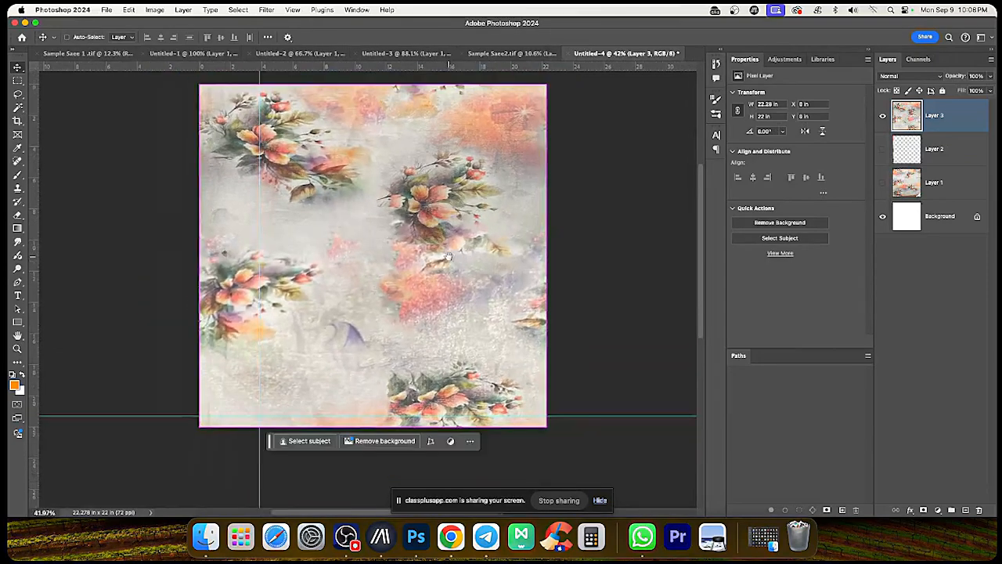
key(j)
mouse_move(449, 256)
mouse_down()
mouse_move(415, 239)
mouse_move(442, 259)
mouse_move(423, 251)
mouse_up()
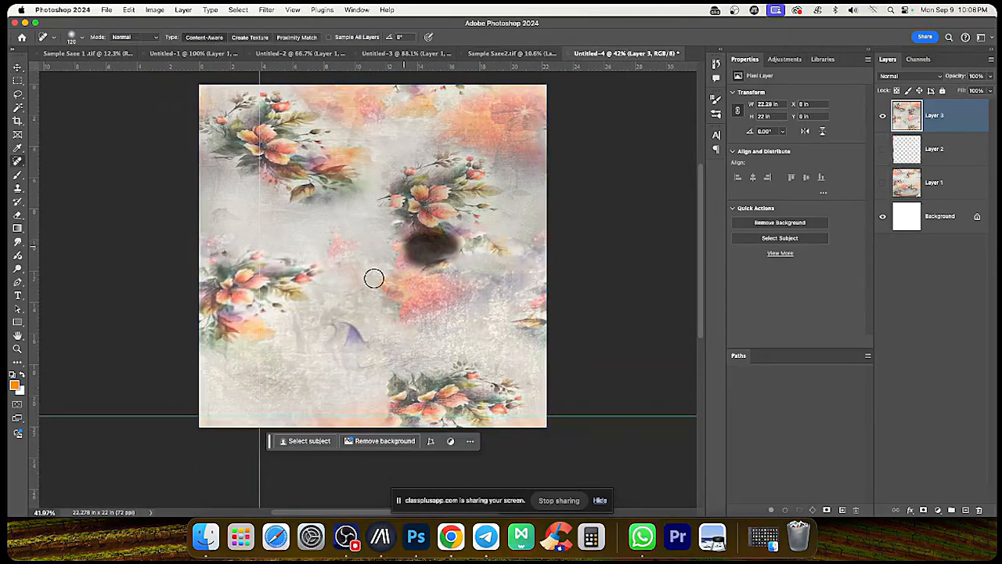
Step: Rotate Layer 3 by -90° and compress it from its top edge to about 89%
scroll(371, 275, down, 4)
key(v)
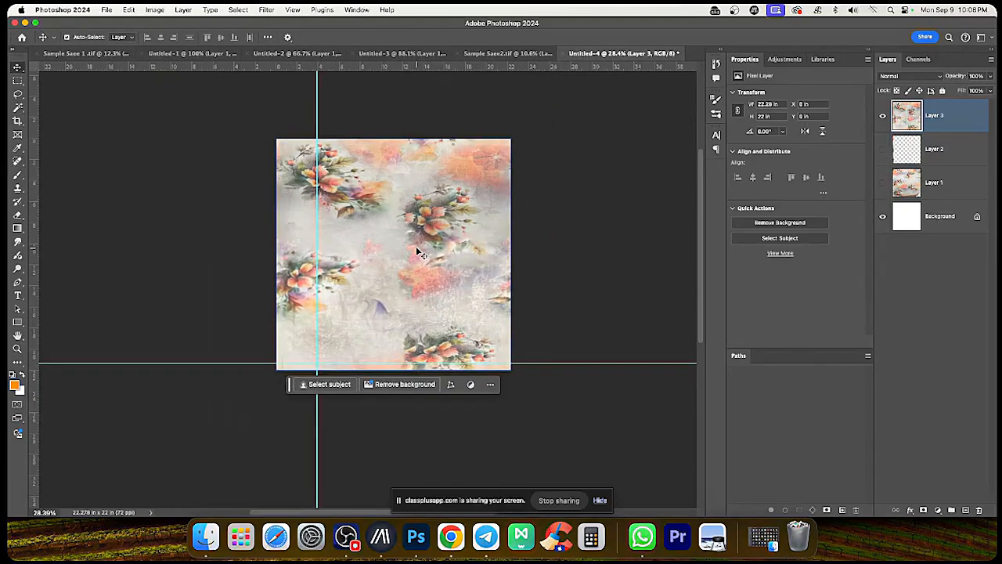
key(super+t)
drag(591, 253, 390, 77)
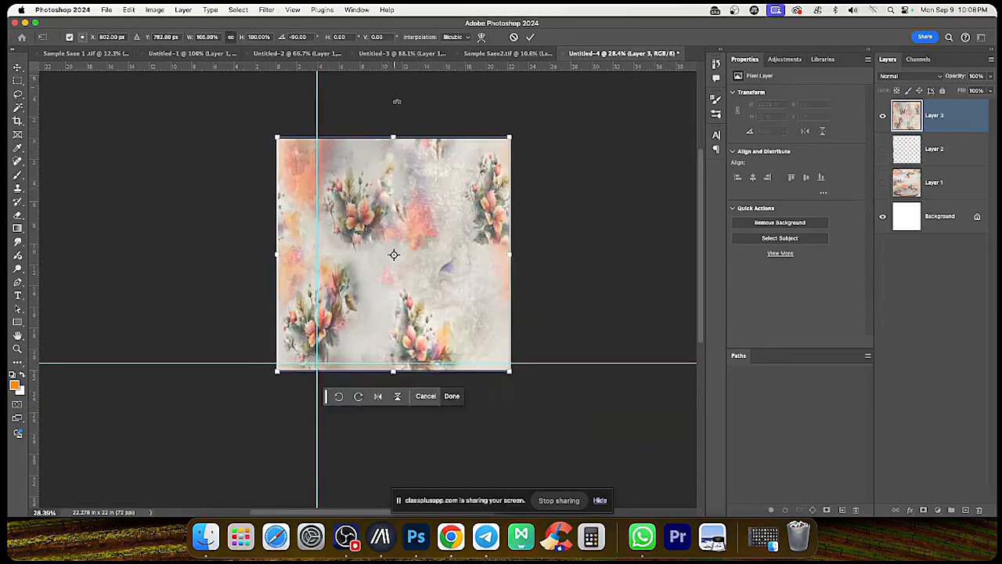
super+click(417, 197)
drag(392, 127, 392, 155)
mouse_move(399, 289)
mouse_down()
mouse_move(389, 274)
mouse_move(400, 288)
mouse_up()
drag(466, 316, 464, 316)
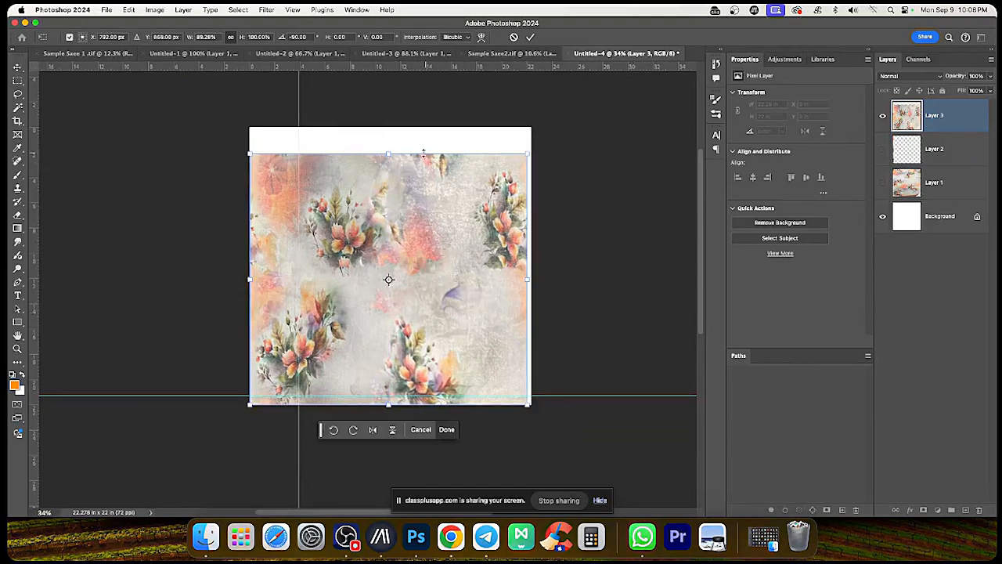
key(Return)
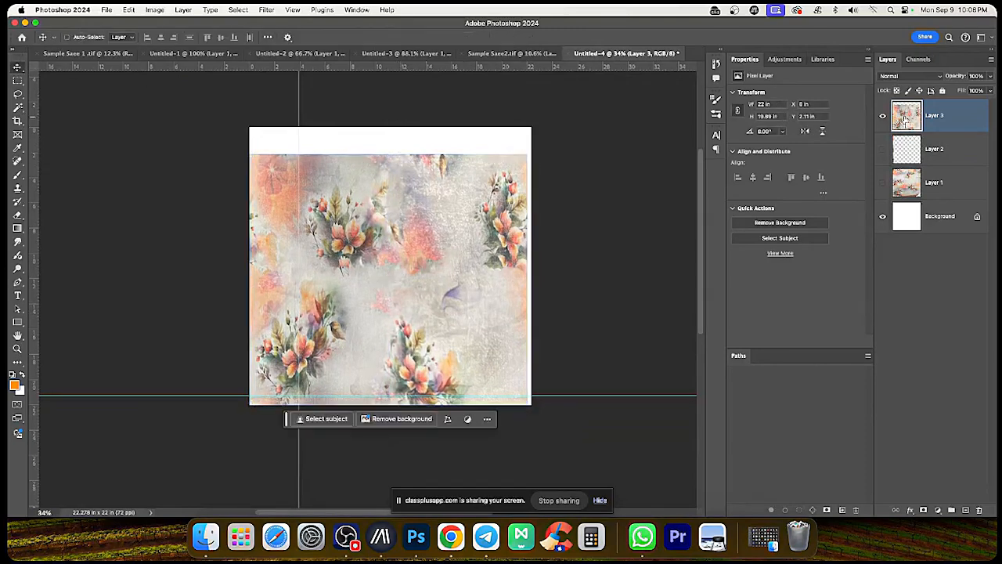
Step: Crop the canvas to Layer 3's outline and resize the image to 20 × 20 inches
click(154, 9)
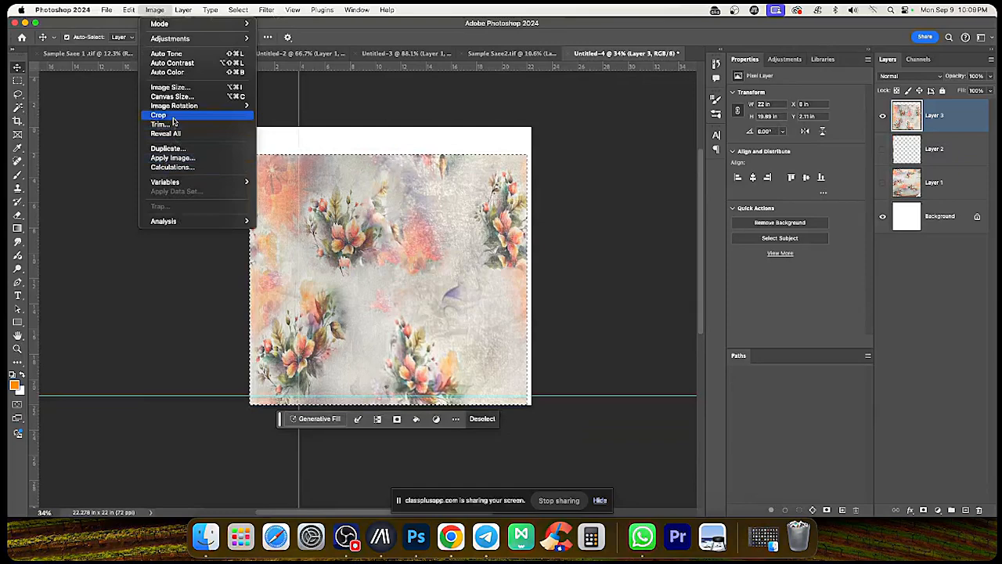
click(160, 123)
key(super+alt+i)
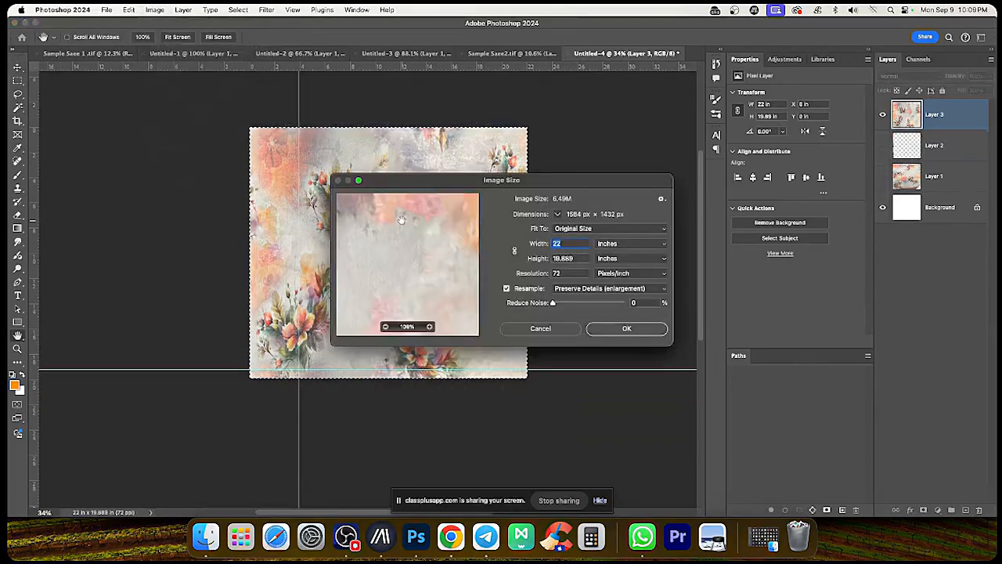
text(20)
key(Tab)
text(20)
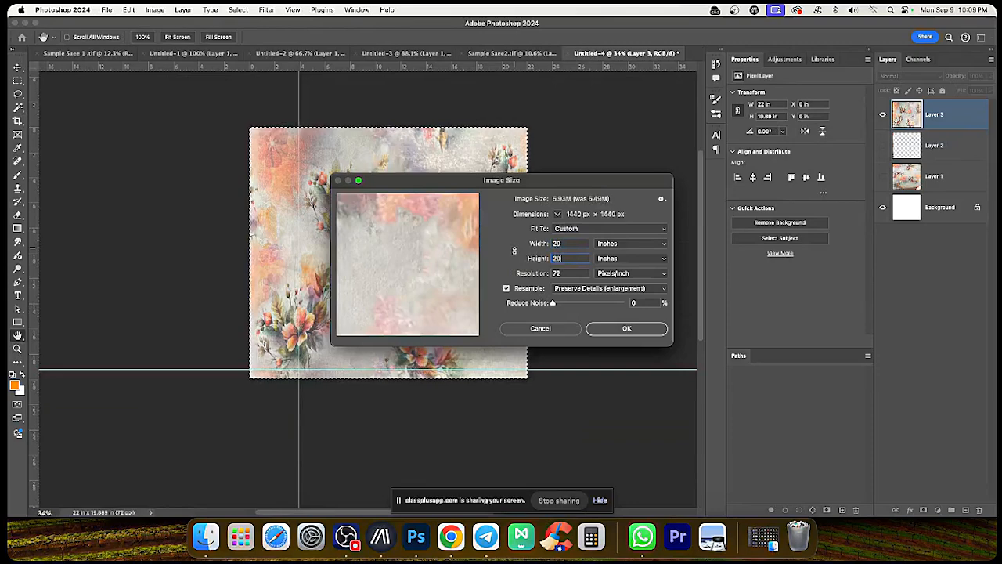
key(Return)
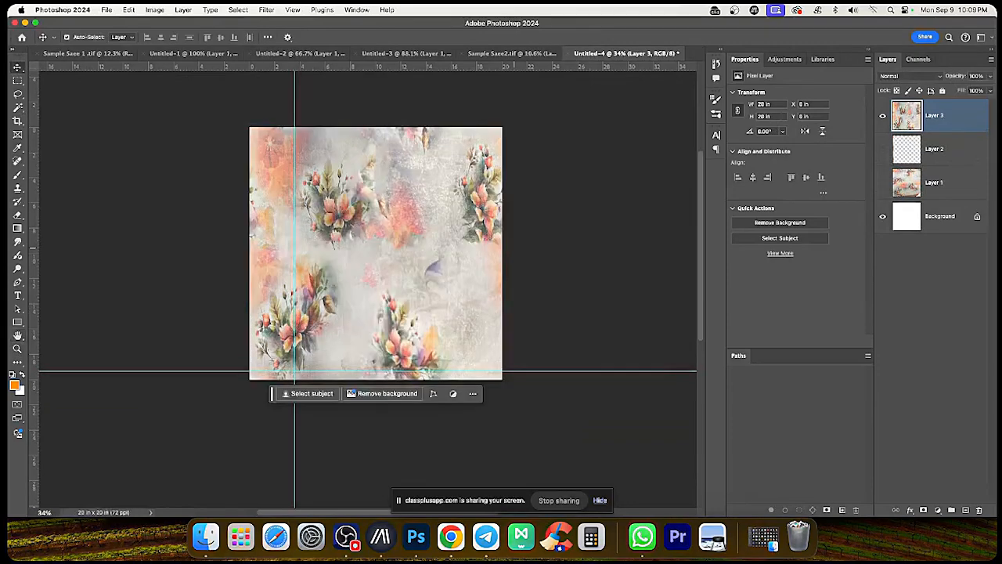
Step: Offset Layer 3 by +263 pixels horizontally and +58 pixels vertically with Wrap Around for the undefined areas
mouse_move(382, 256)
mouse_down()
mouse_move(405, 268)
mouse_move(398, 274)
mouse_move(372, 246)
mouse_move(398, 253)
mouse_up()
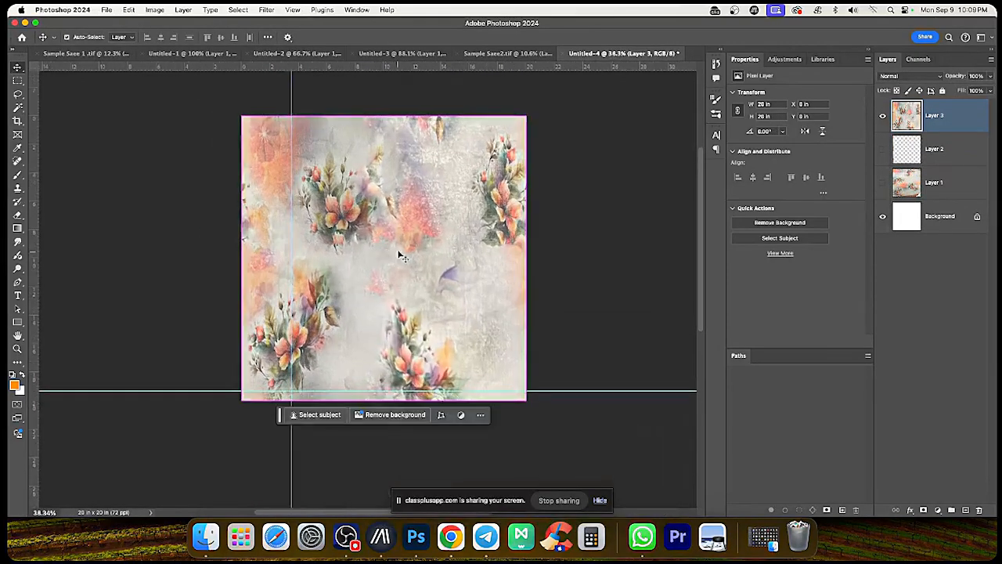
click(267, 10)
mouse_move(295, 251)
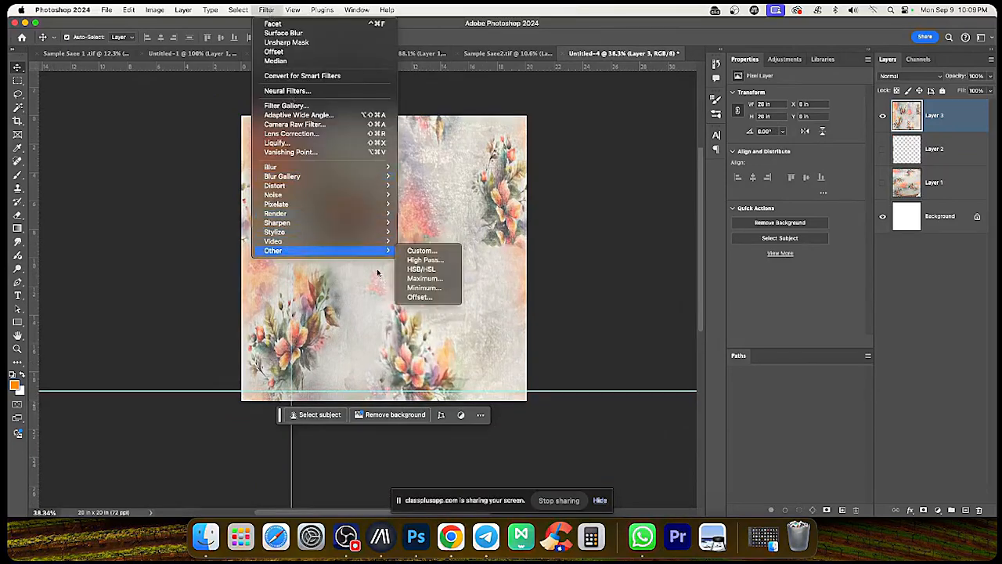
click(435, 299)
drag(401, 270, 352, 206)
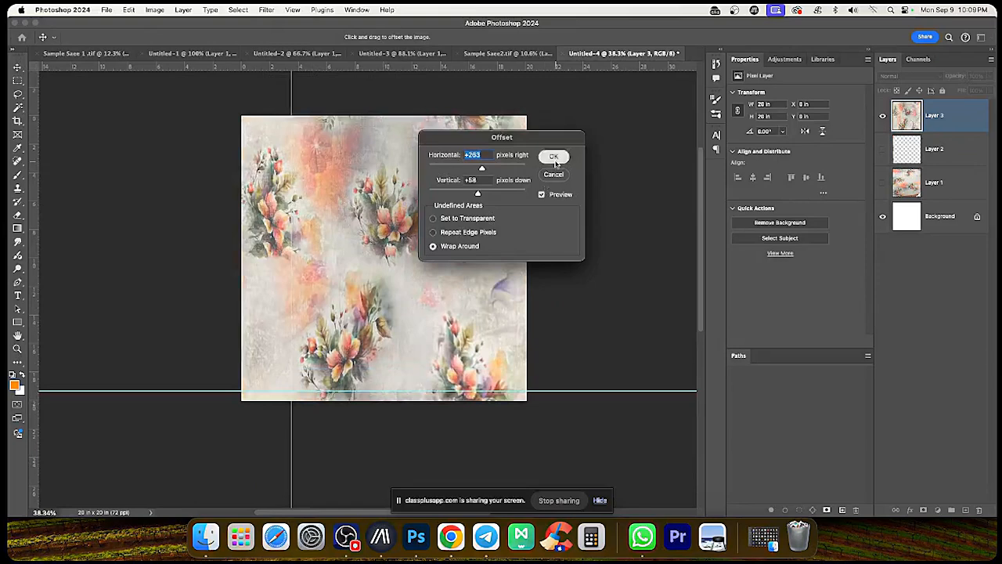
click(553, 156)
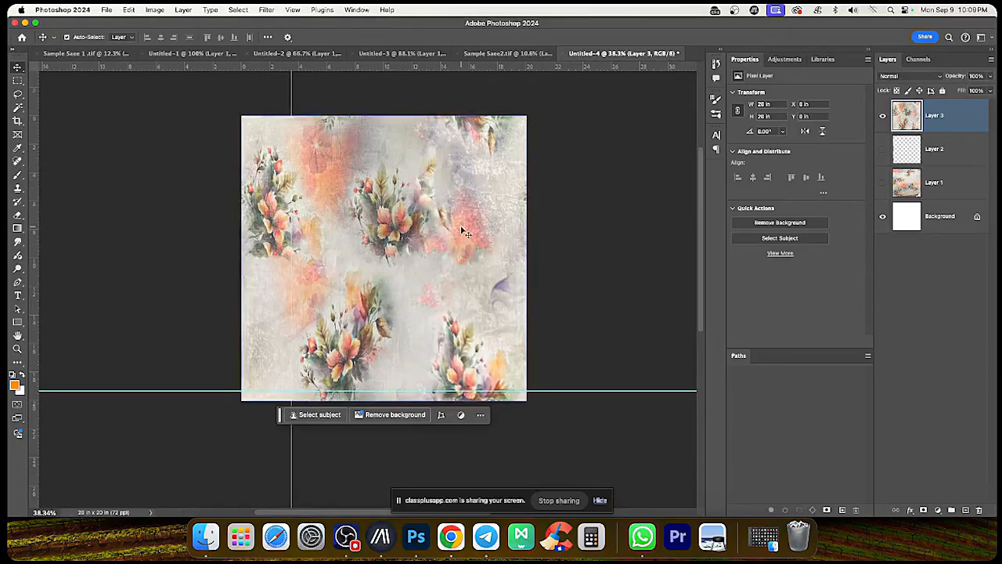
Step: Save a copy of the pattern as REF 1 in JPEG format in Downloads at Maximum quality 12
key(super+shift+s)
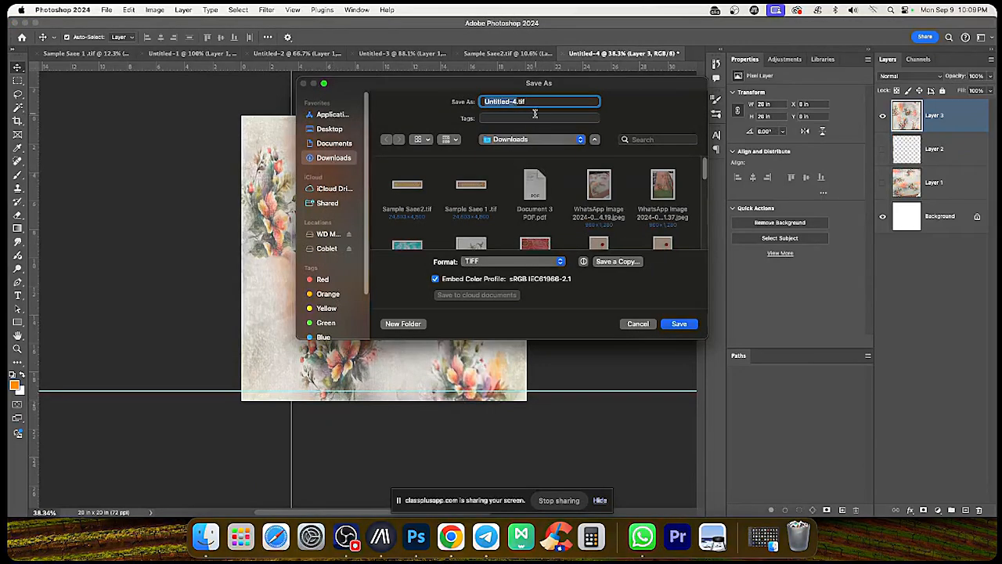
text(REF 1)
click(615, 262)
click(553, 219)
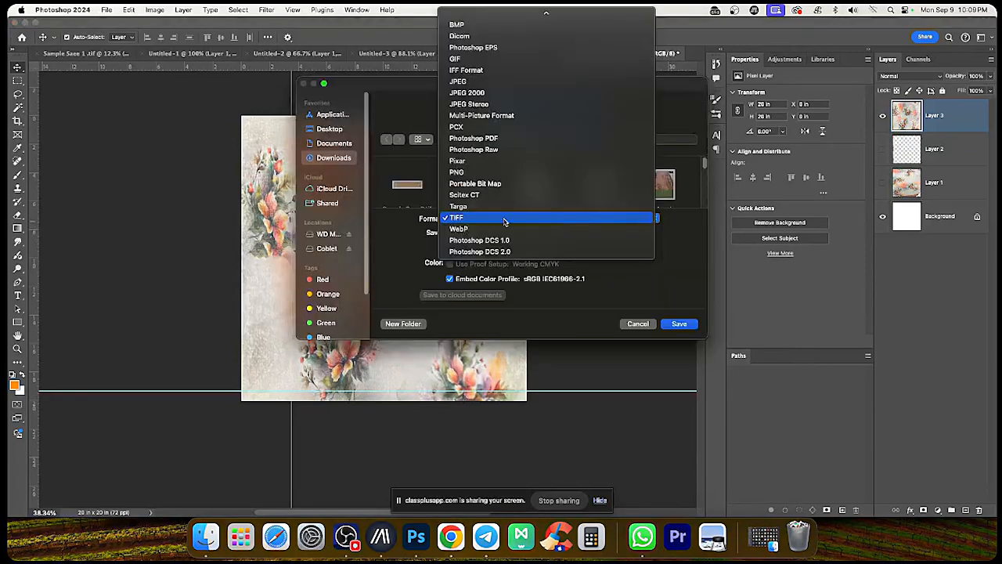
click(479, 88)
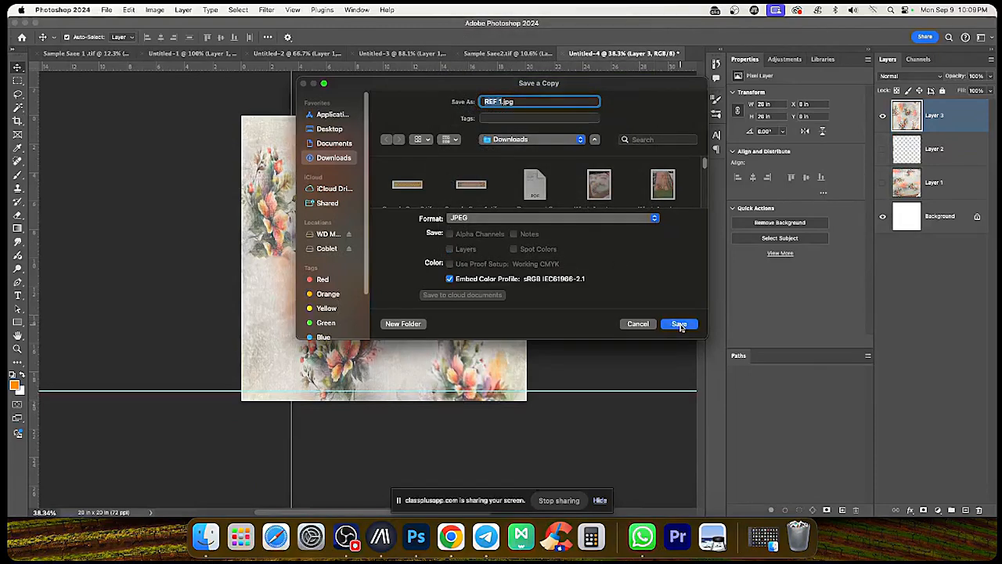
click(679, 324)
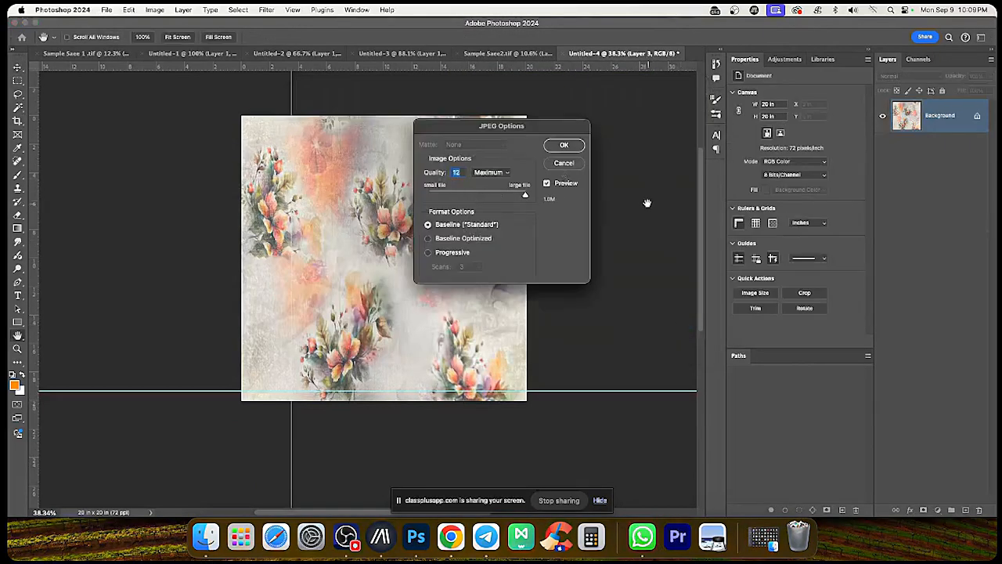
click(564, 146)
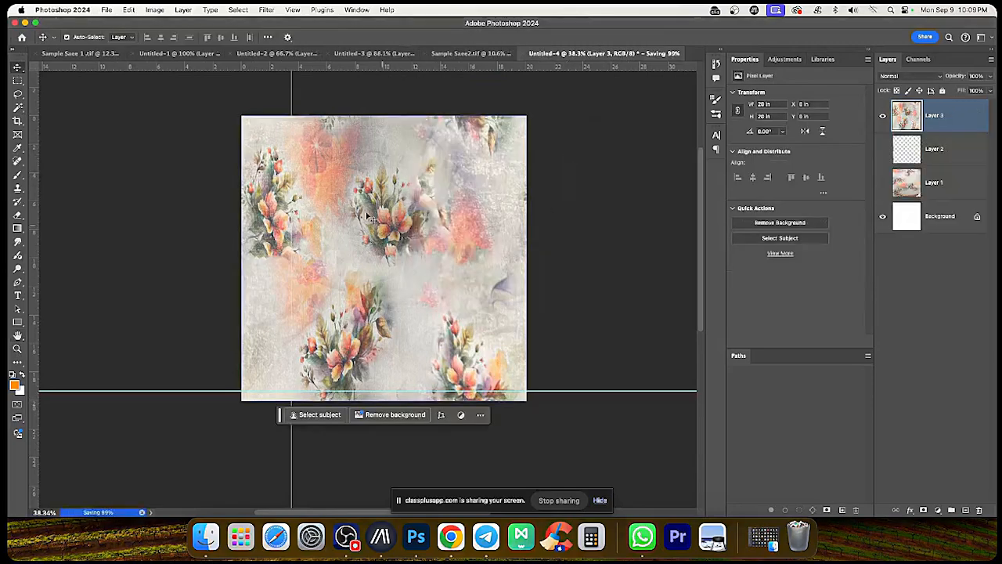
Step: Switch to Leonardo.Ai in Chrome and open Image Creation
click(451, 539)
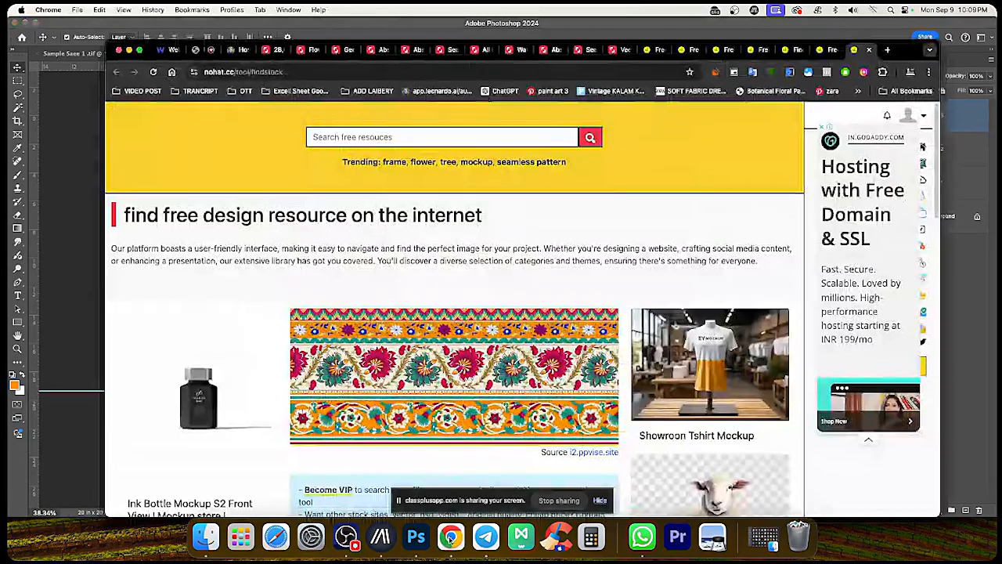
click(231, 51)
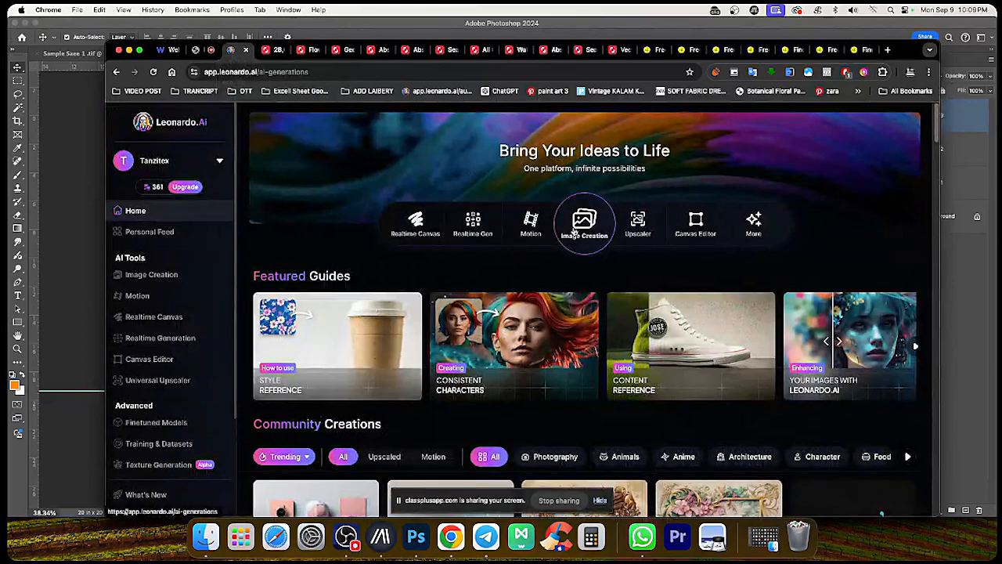
click(574, 233)
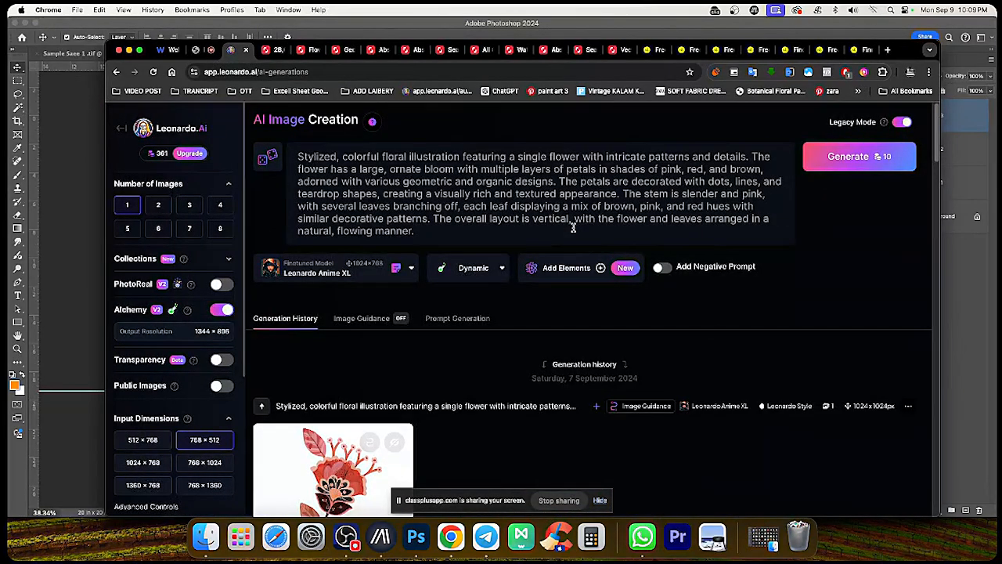
Step: Turn off Legacy Mode, generate a prompt description from the saved pattern image, and copy the resulting text
click(902, 121)
click(303, 255)
double_click(611, 256)
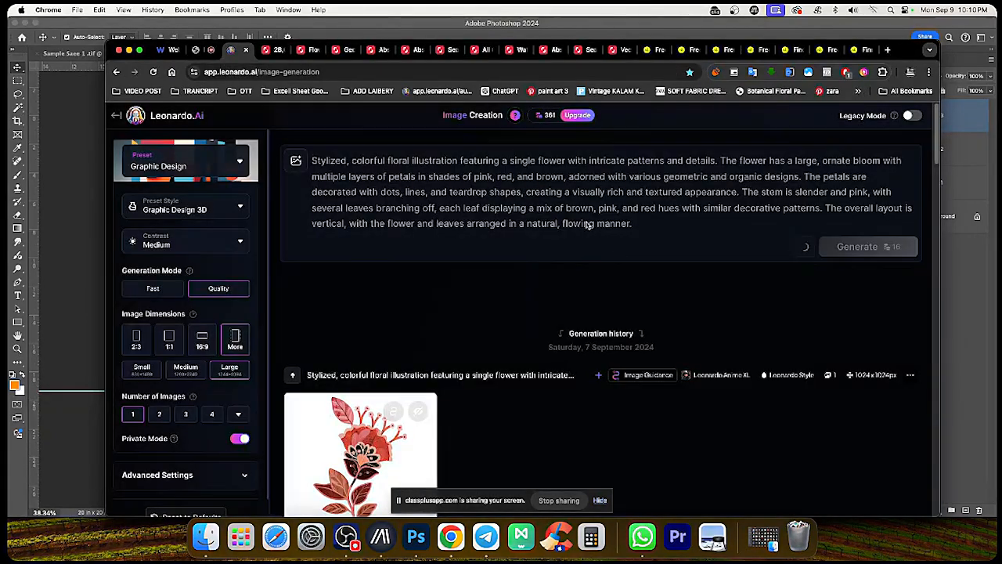
click(808, 204)
key(super+a)
key(super+c)
Step: Turn Legacy Mode back on and load the saved floral pattern as the Image to Image guidance source
click(913, 116)
click(361, 319)
click(373, 507)
click(306, 255)
click(609, 480)
Step: Set the output to a 1:1 ratio at 1024 × 1024 px and turn off Alchemy
scroll(177, 336, down, 5)
click(199, 334)
click(186, 294)
drag(122, 362, 147, 362)
click(222, 114)
scroll(291, 327, up, 3)
Step: Replace the existing single-flower prompt with the copied floral pattern description
click(475, 216)
key(super+a)
key(super+v)
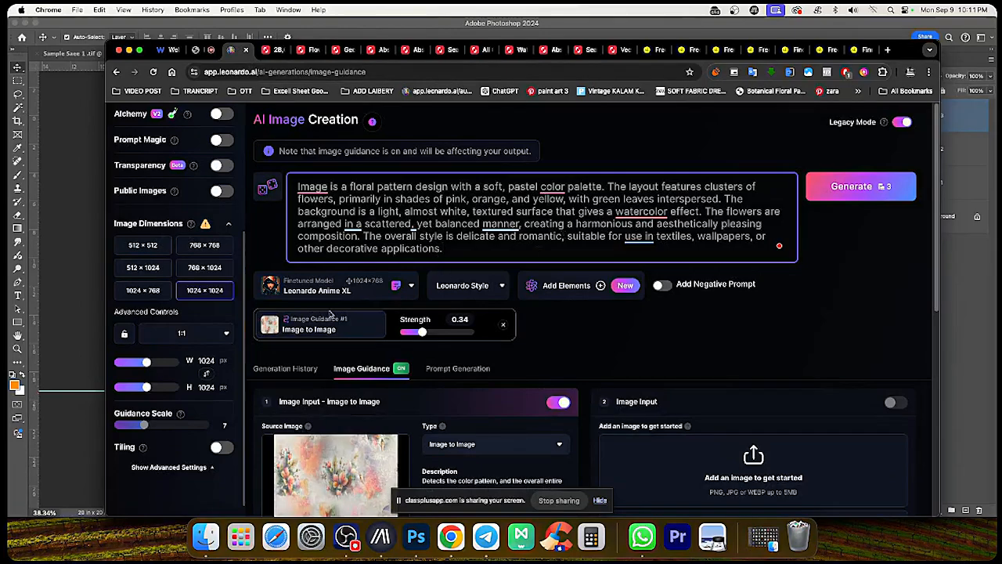
Step: Choose the Leonardo Lightning XL model with 1440 × 1440 px dimensions and generate the image
scroll(331, 301, down, 2)
click(317, 289)
click(314, 228)
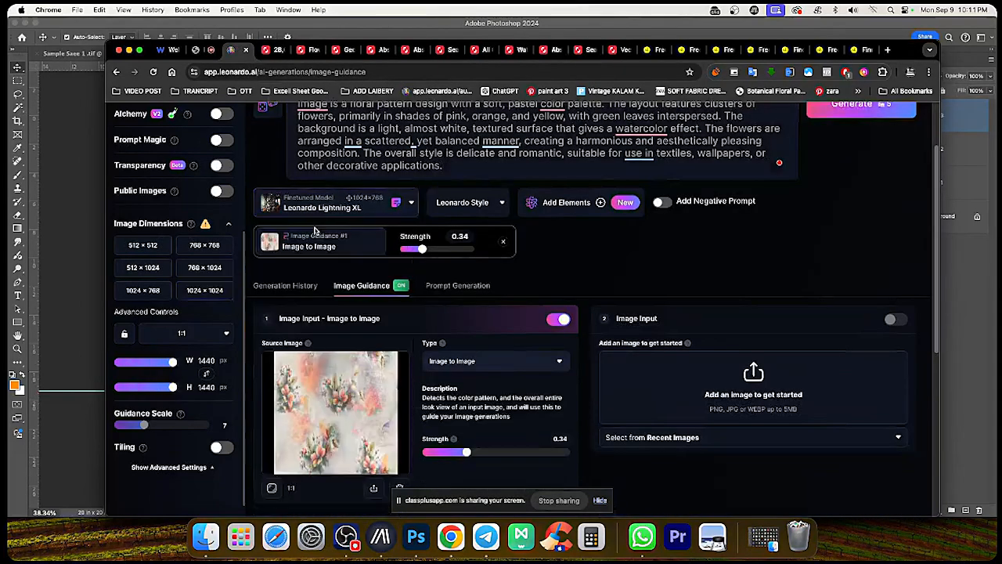
scroll(896, 129, up, 2)
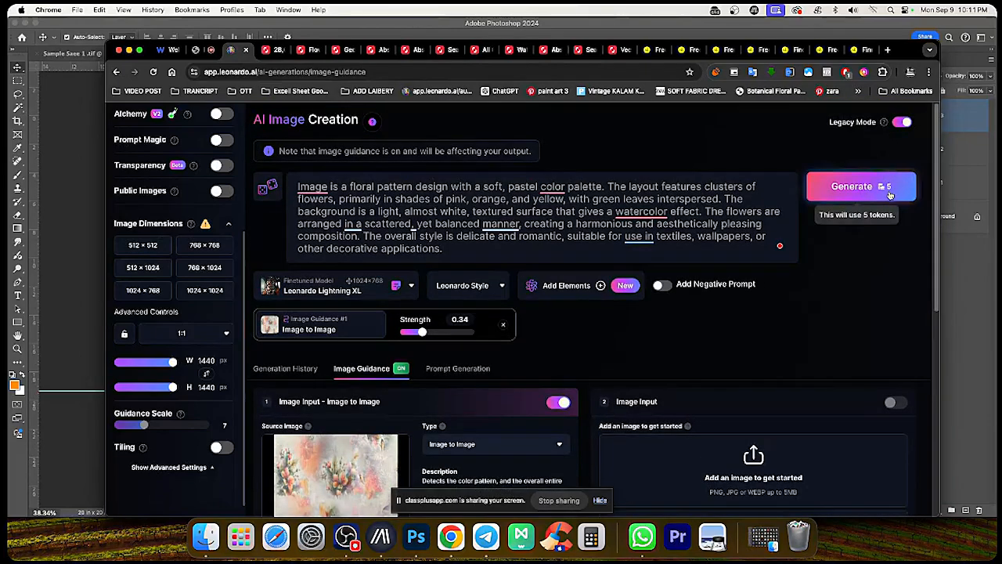
click(889, 191)
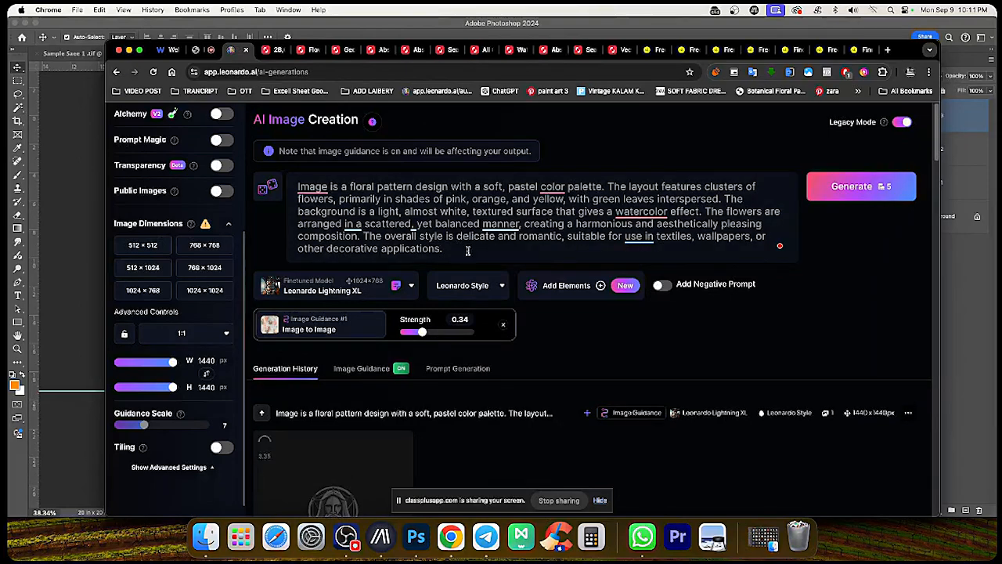
Step: Open the newly generated floral pattern and examine its flowers and background at full and enlarged size
scroll(528, 267, down, 5)
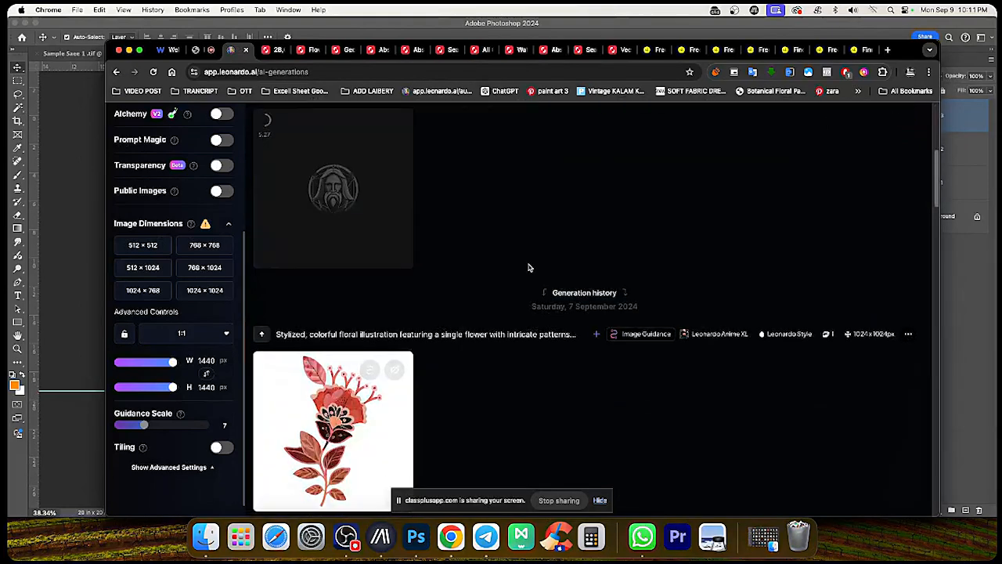
scroll(529, 266, up, 1)
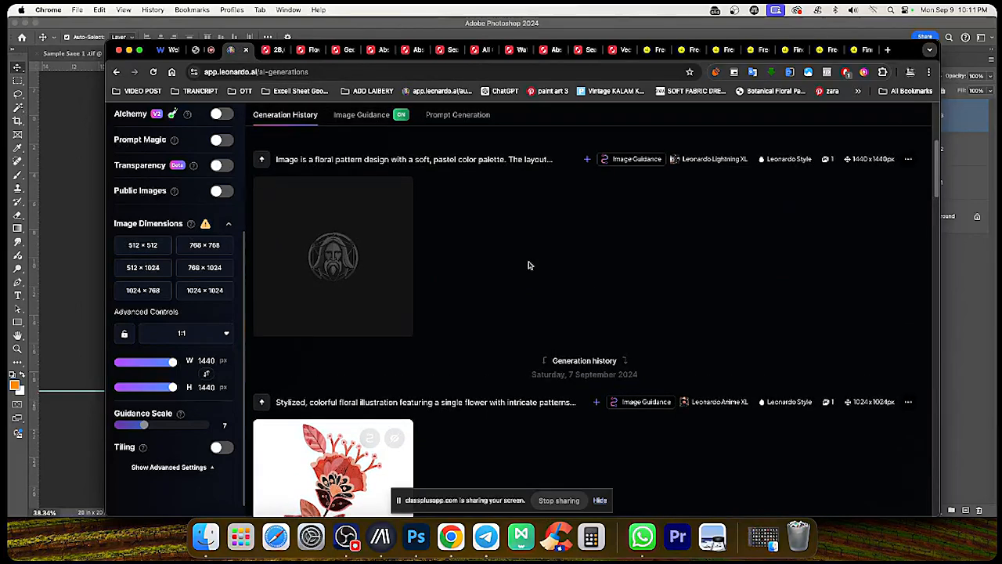
click(411, 289)
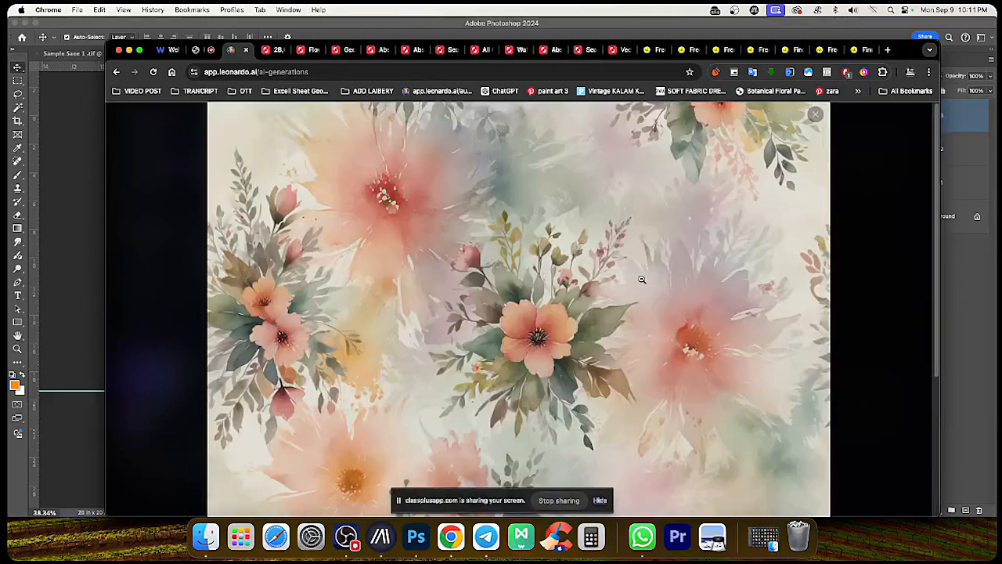
scroll(642, 279, down, 3)
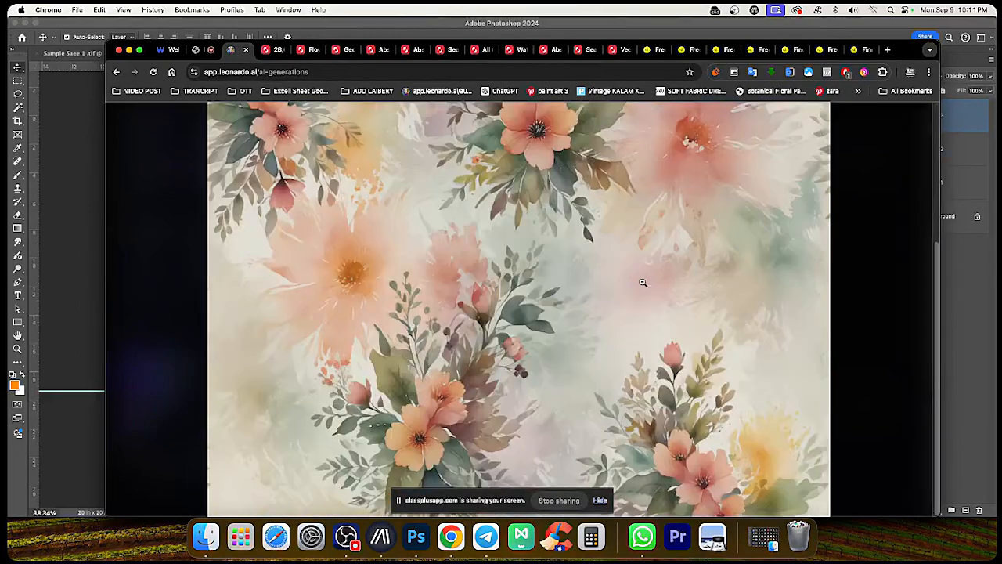
click(643, 282)
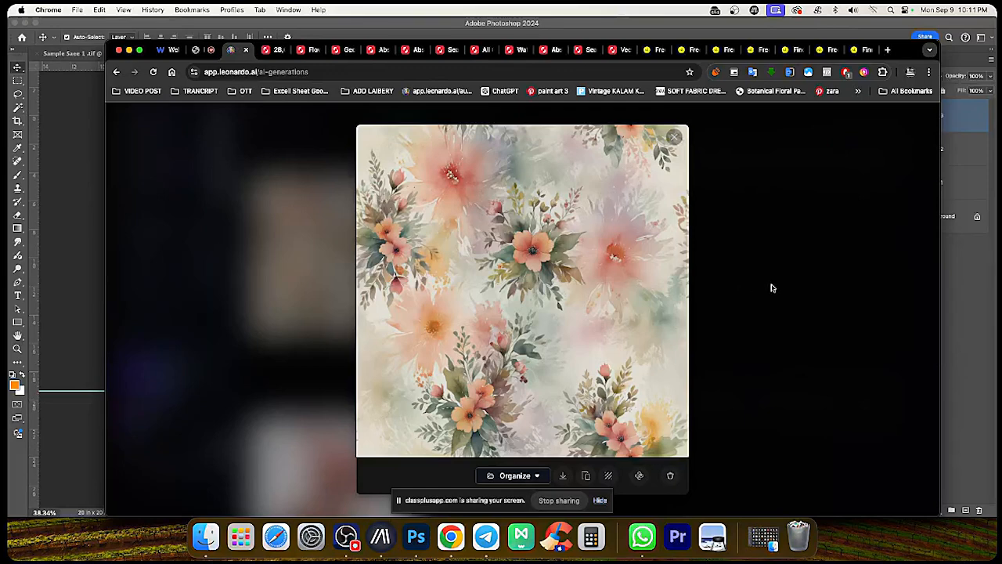
click(616, 295)
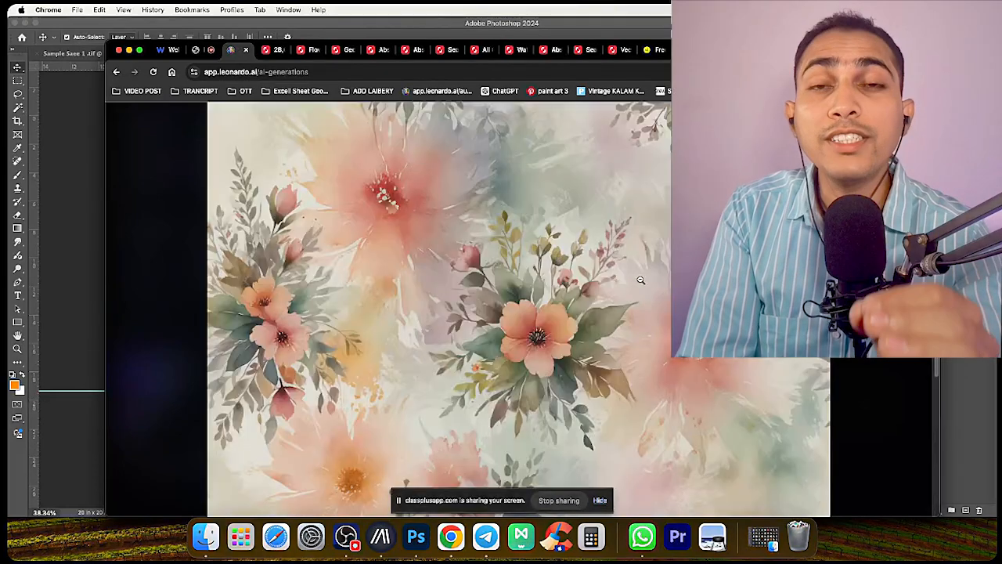
scroll(642, 280, down, 3)
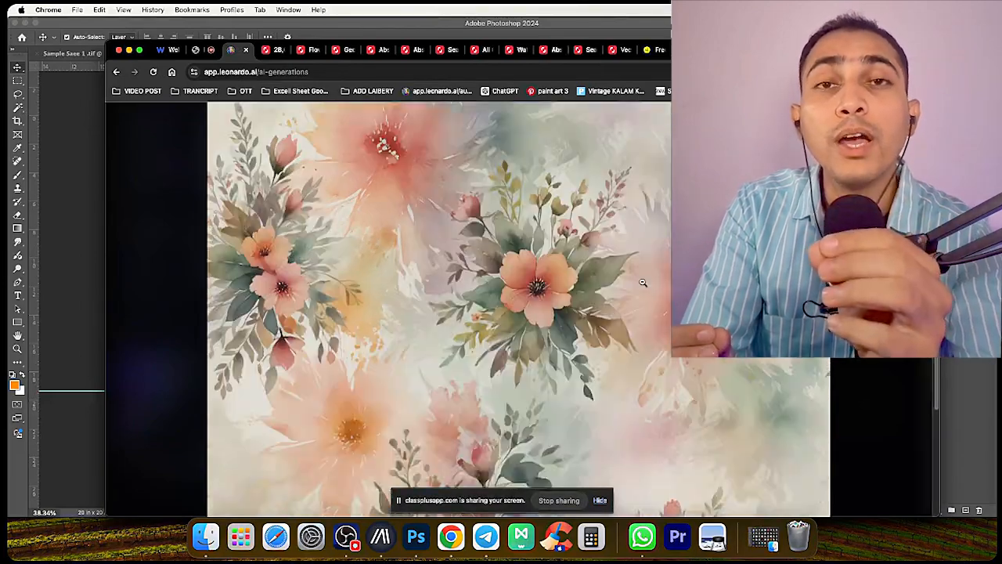
click(643, 282)
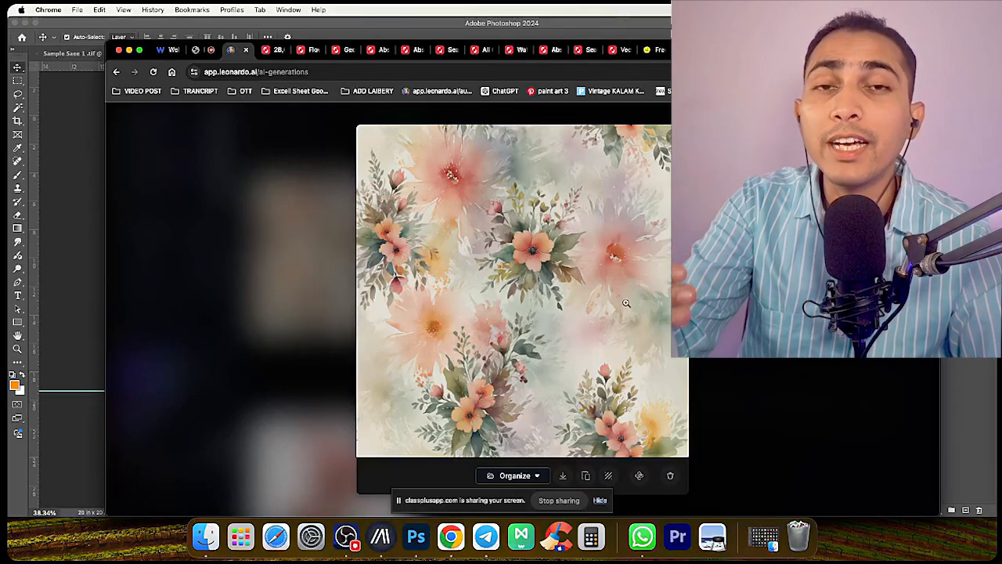
click(582, 268)
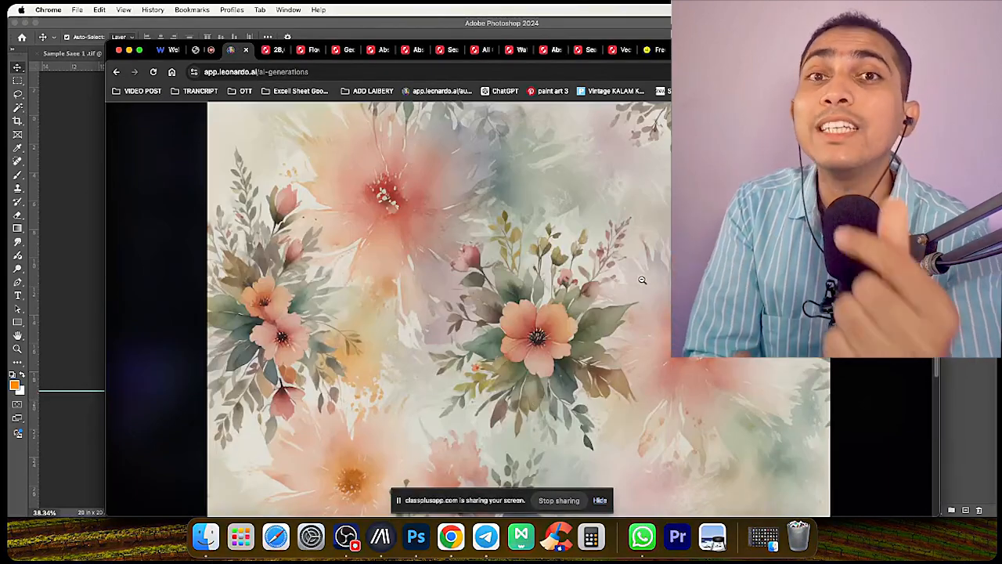
click(643, 280)
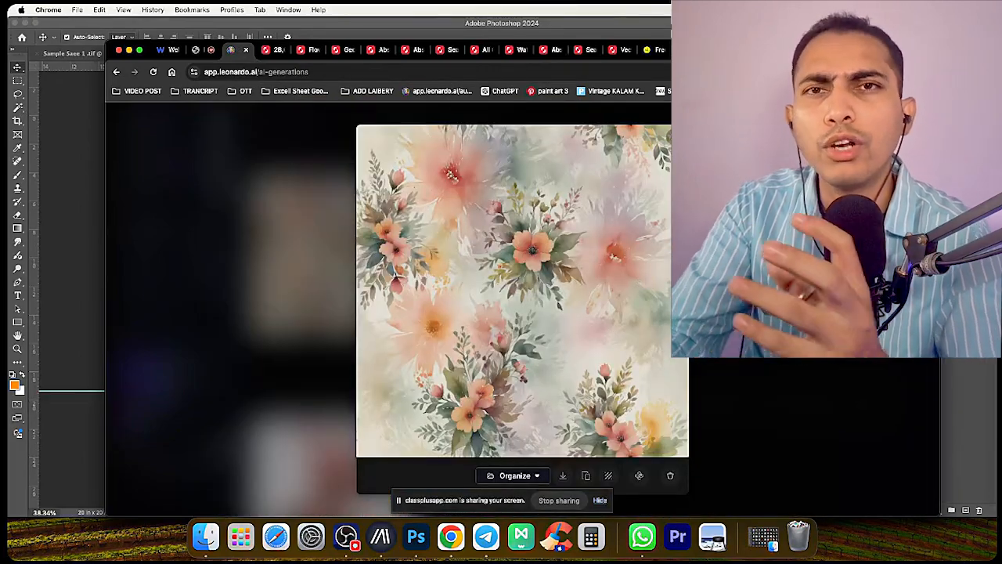
click(626, 303)
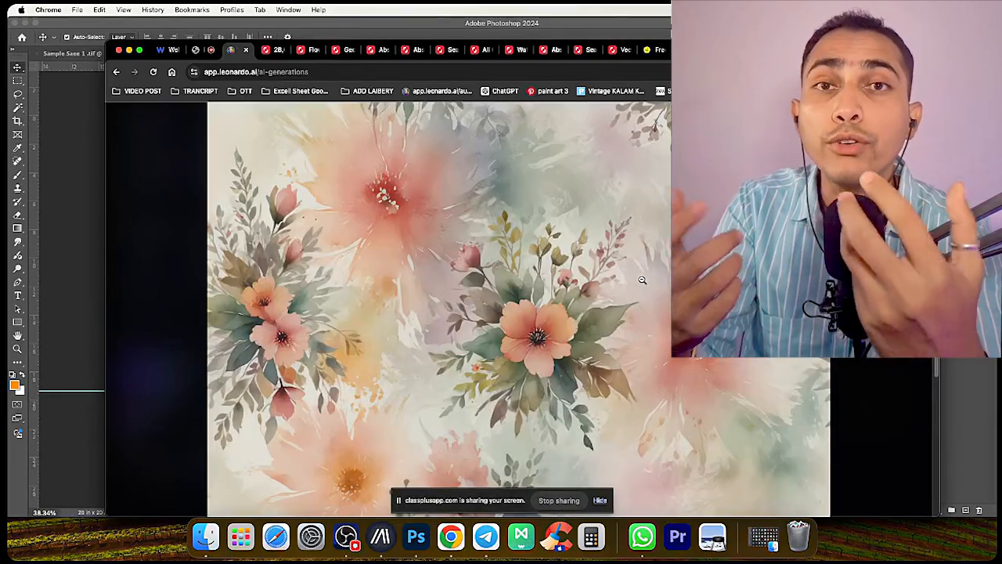
scroll(642, 279, down, 5)
click(643, 282)
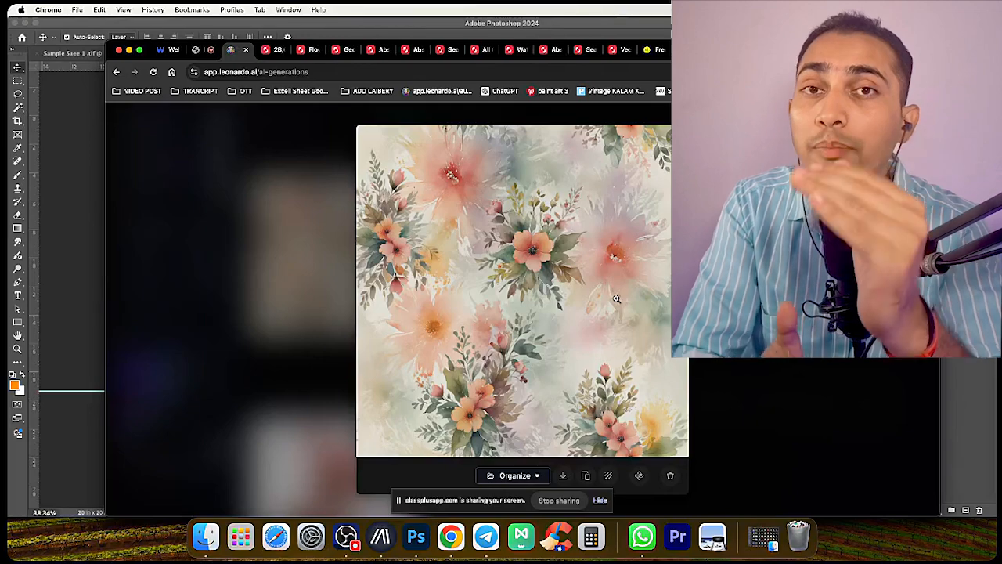
click(616, 298)
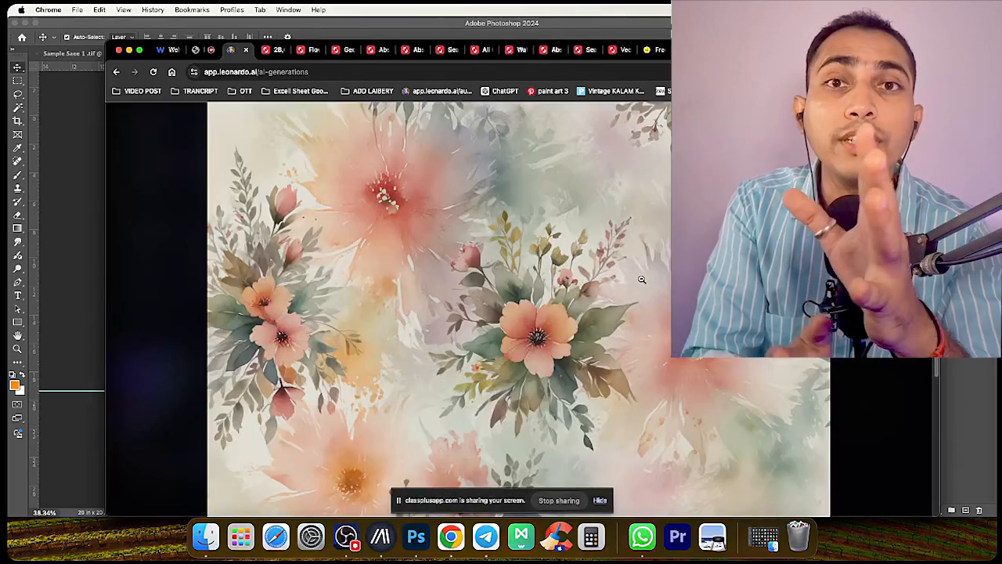
scroll(642, 280, down, 5)
click(643, 282)
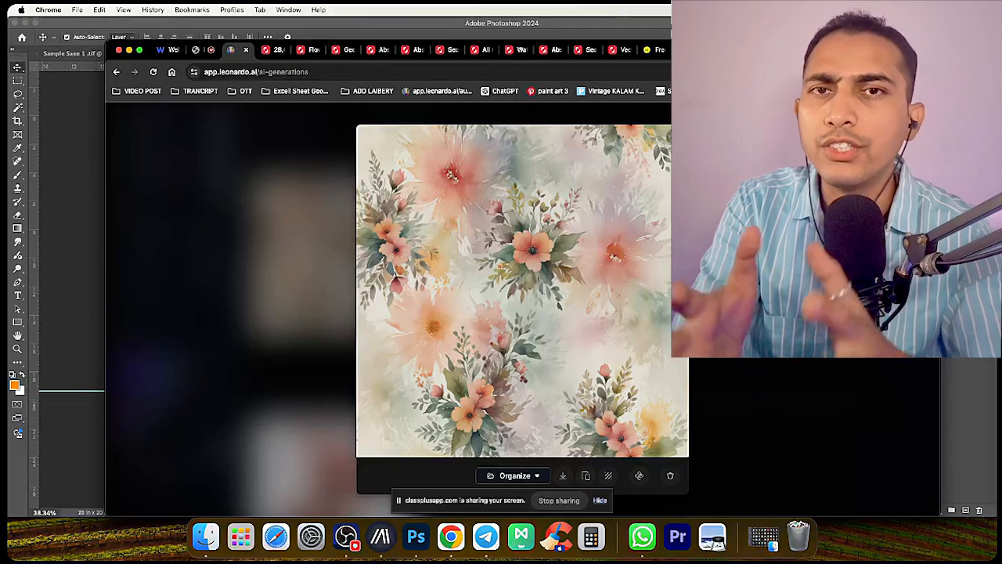
Step: Inspect the generated pattern's detail from the upper blossoms down to the lower bouquets, comparing the enlarged view with the whole image
click(616, 299)
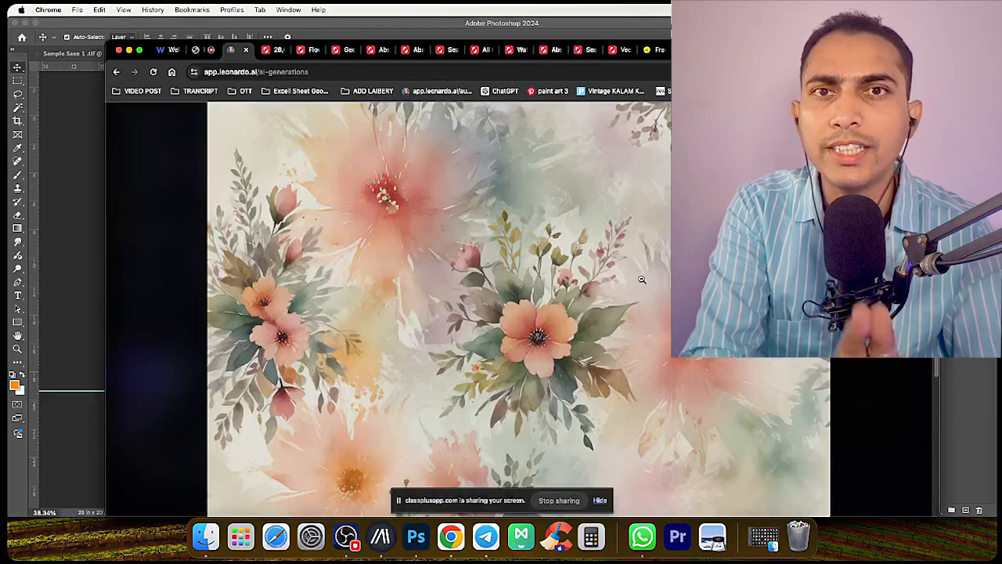
scroll(642, 279, down, 3)
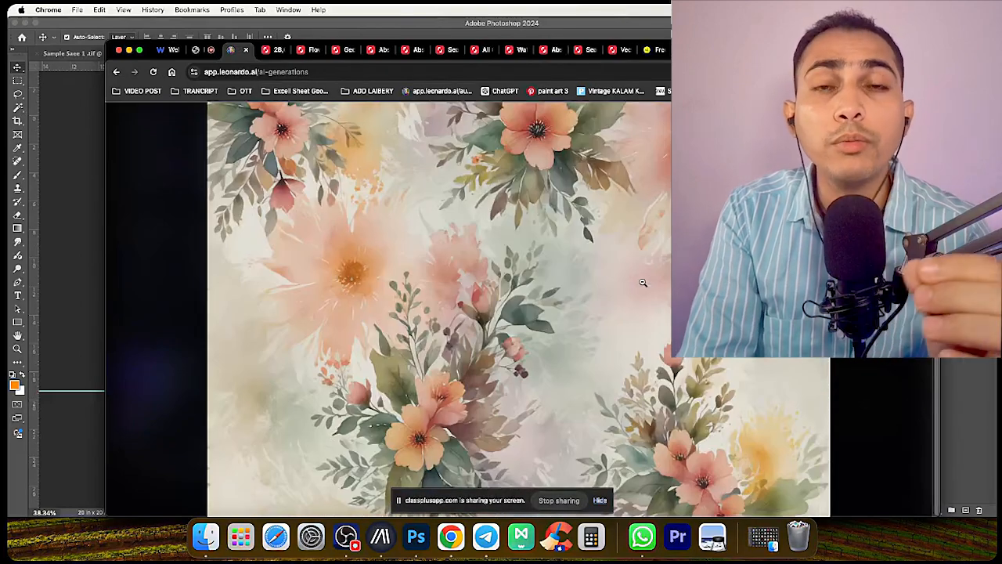
click(642, 282)
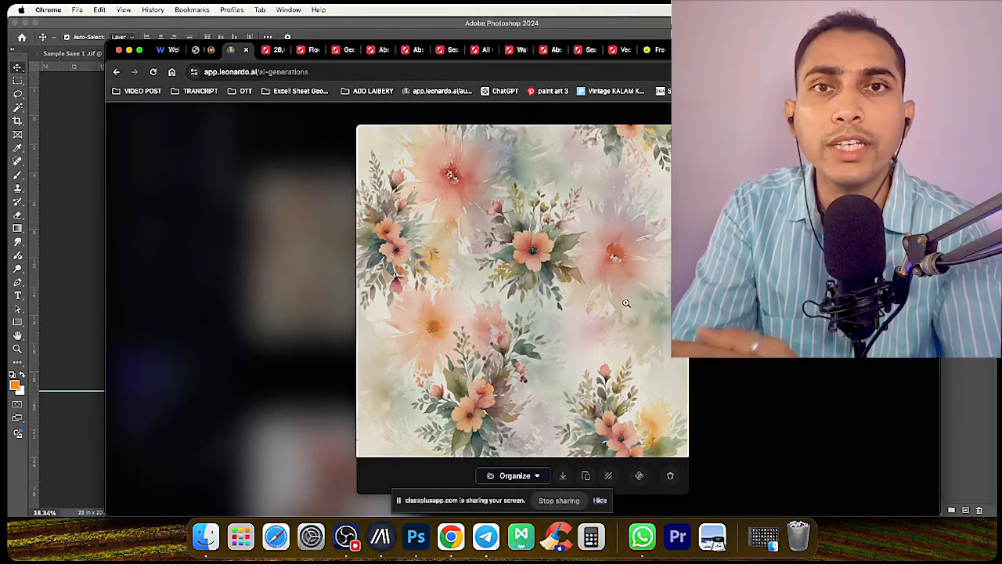
click(616, 298)
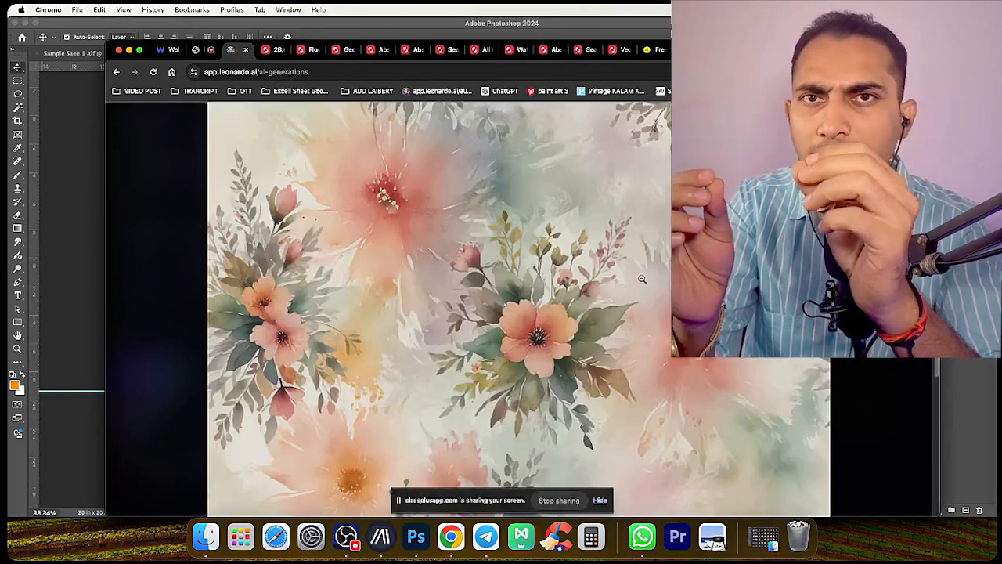
scroll(643, 280, down, 3)
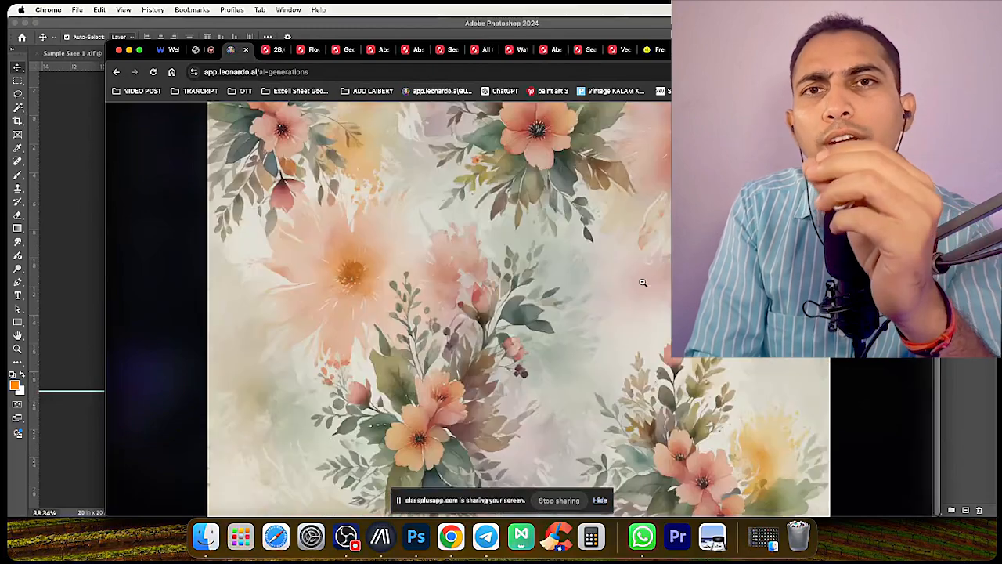
click(643, 282)
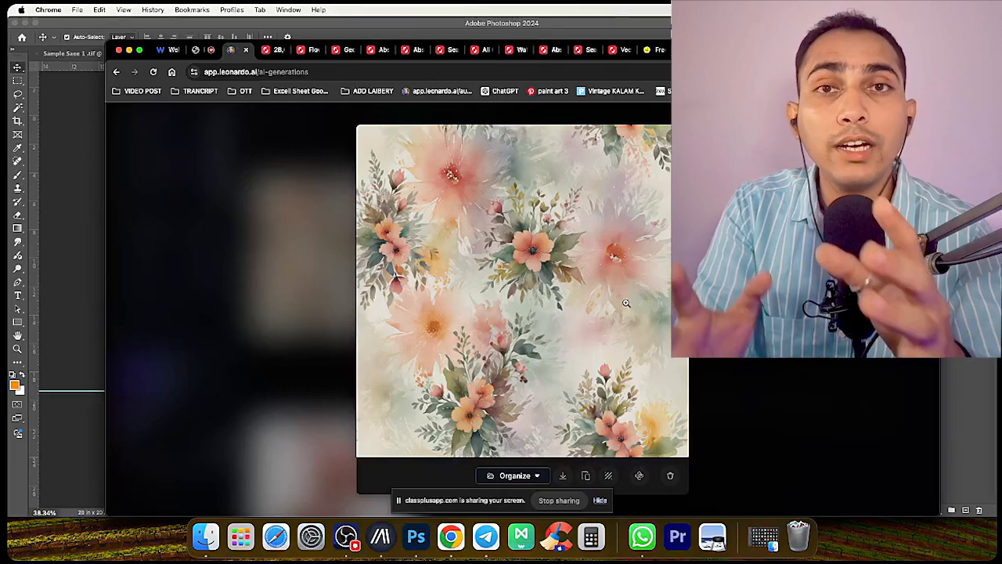
click(640, 280)
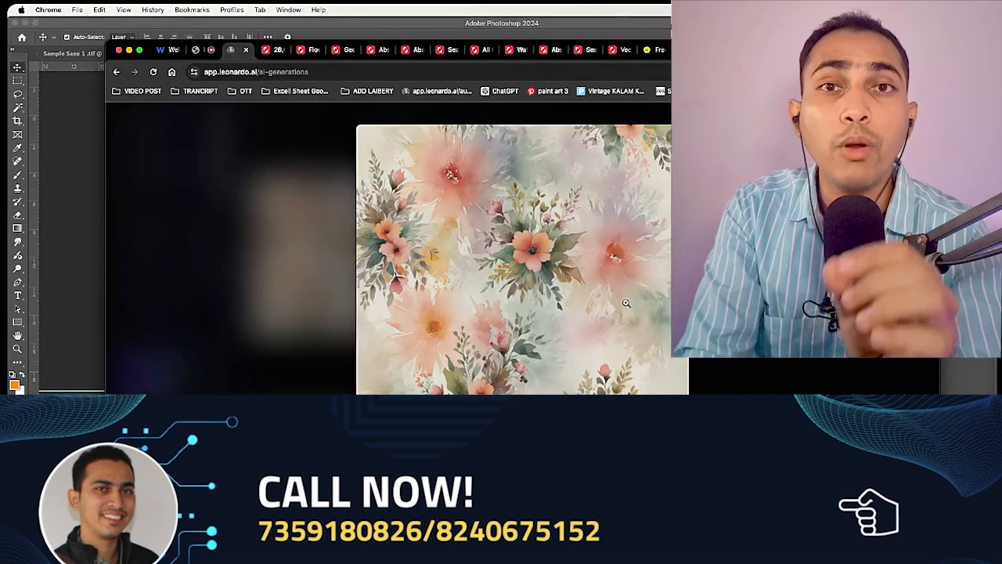
click(625, 303)
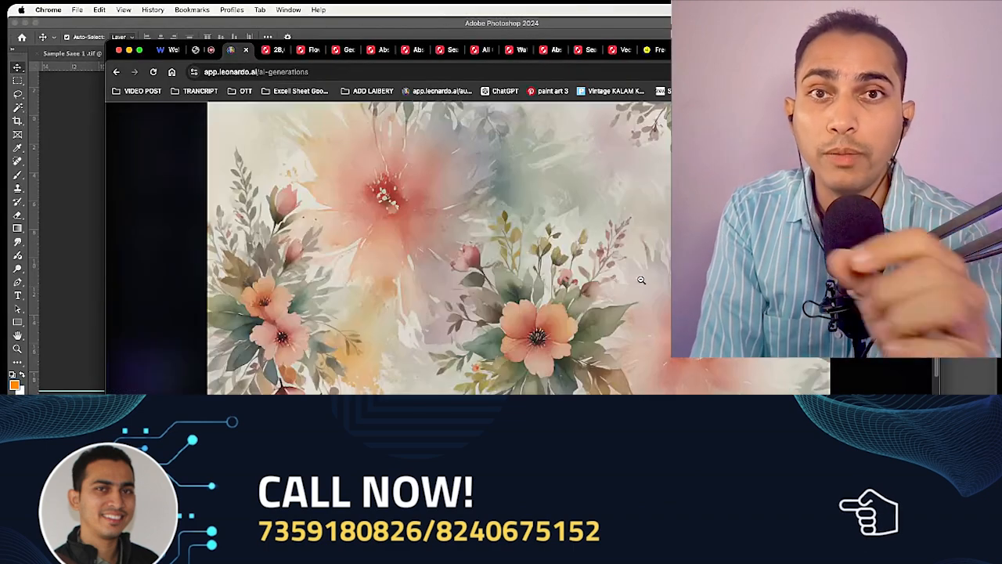